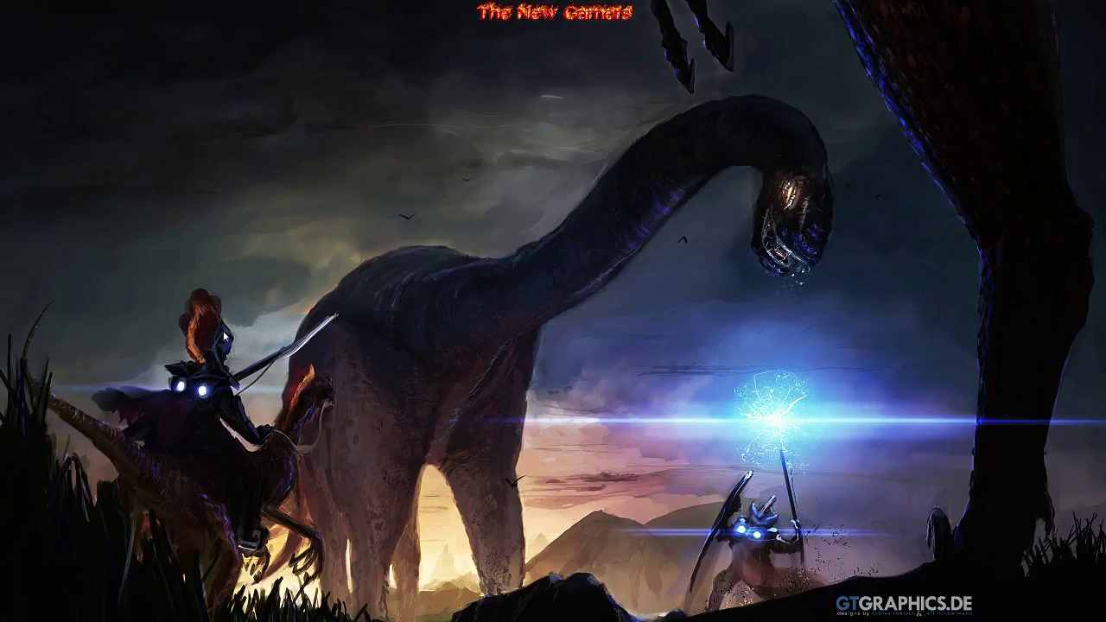
# Step: Exit the full-screen preview to get back to the recording OBS main window
pyautogui.press('Escape')
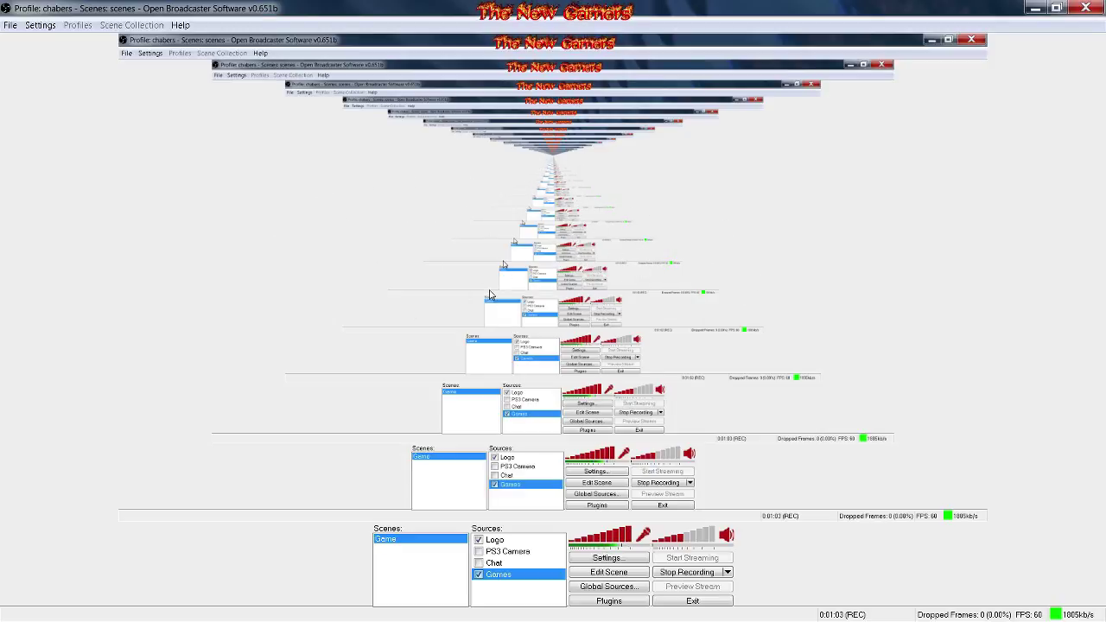
# Step: Focus OBS, leaving the recording running, and switch to the Steam Library window
pyautogui.click(118, 619)
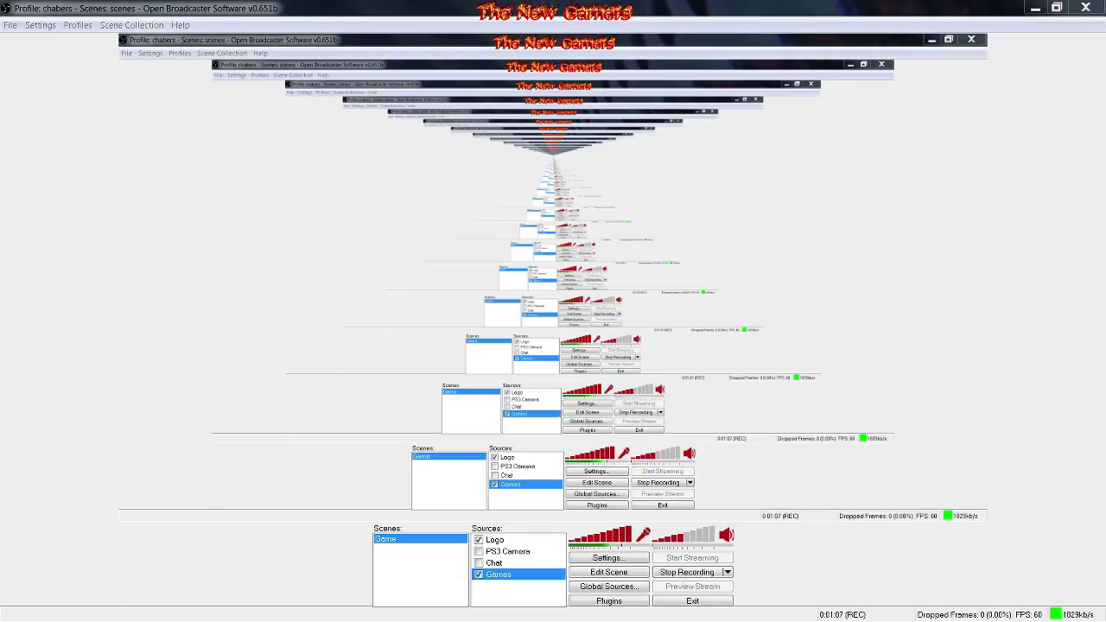
pyautogui.hotkey('alt', 'Tab')
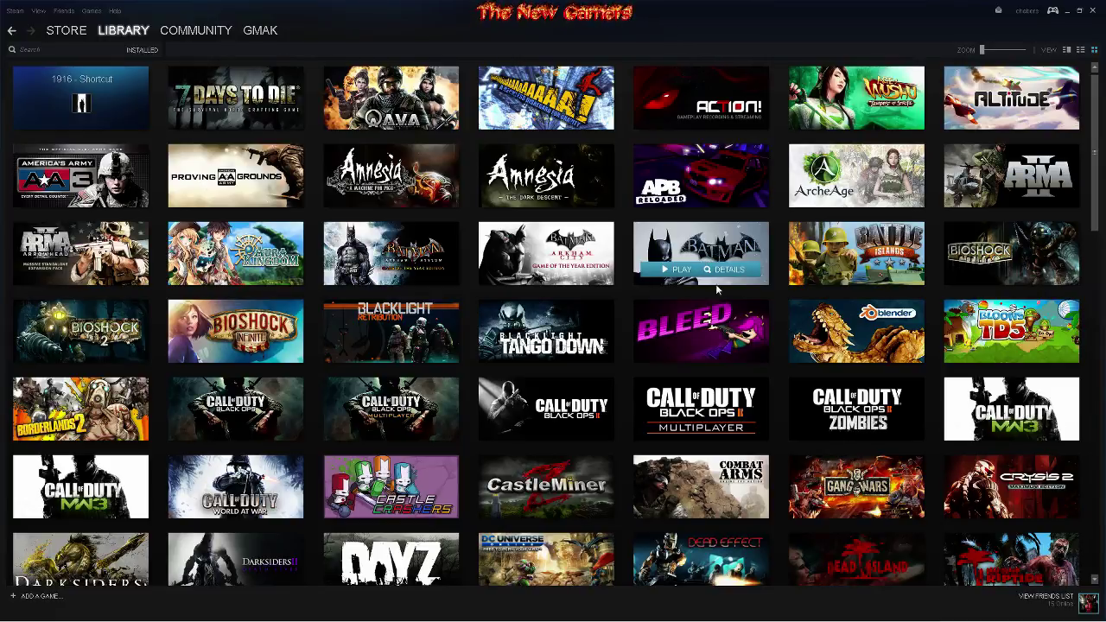
# Step: Scroll through the installed games in the Steam Library grid
pyautogui.scroll(-4, 321, 299)
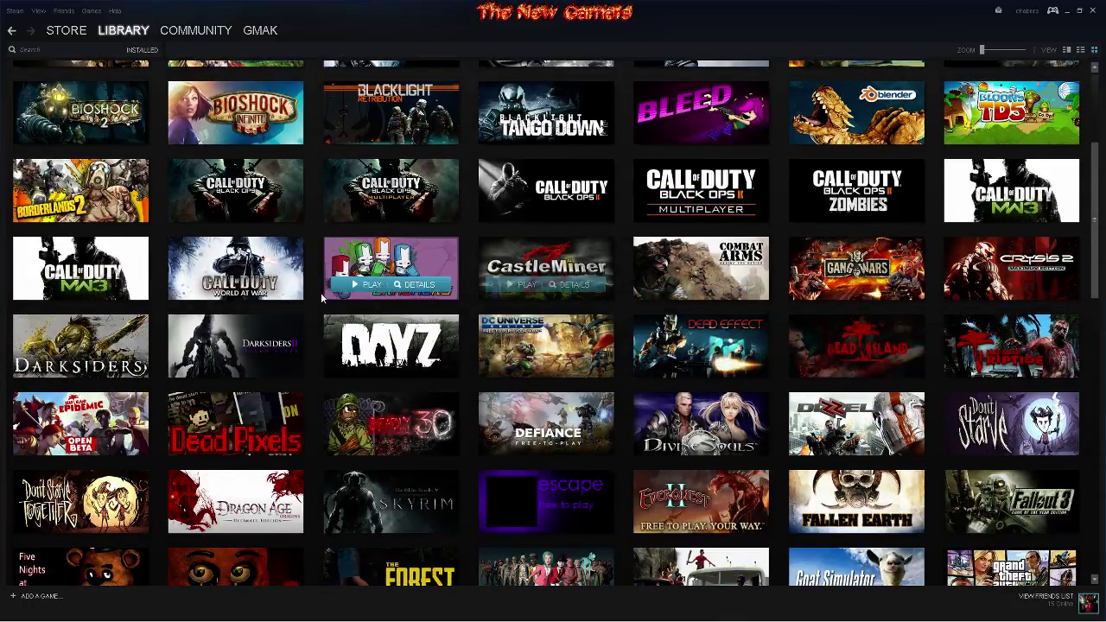
pyautogui.scroll(-2, 346, 298)
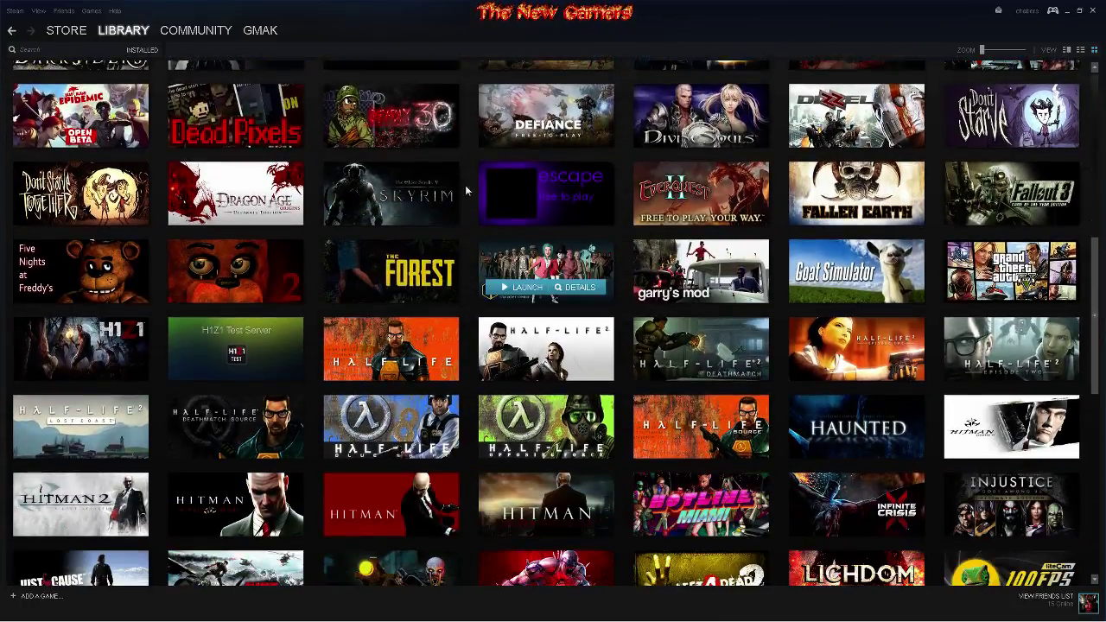
pyautogui.scroll(-2, 235, 285)
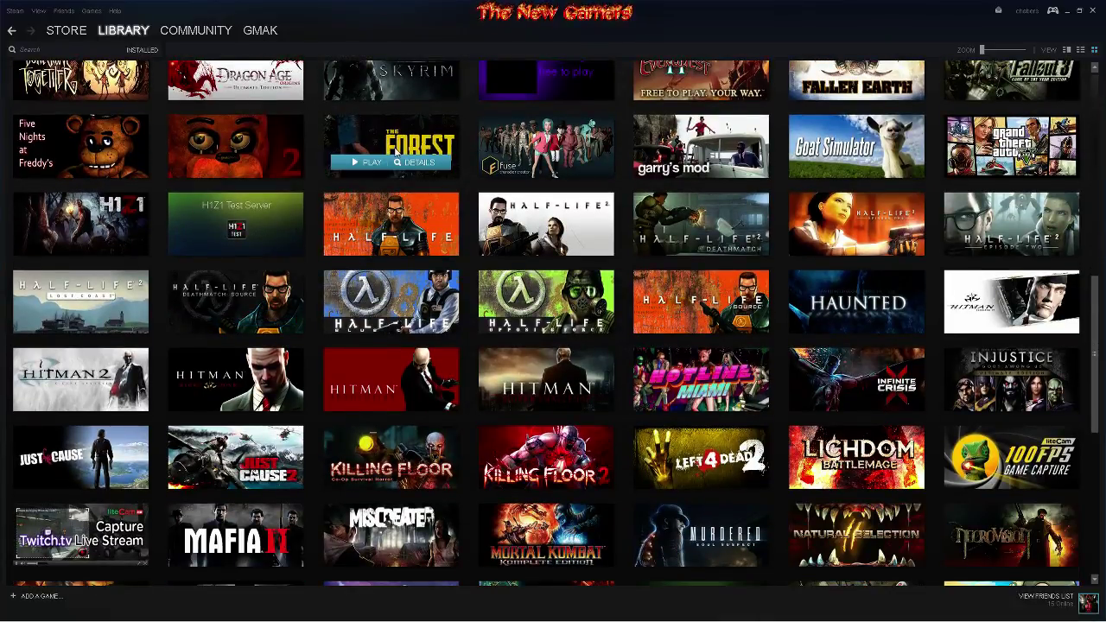
pyautogui.scroll(-2, 306, 371)
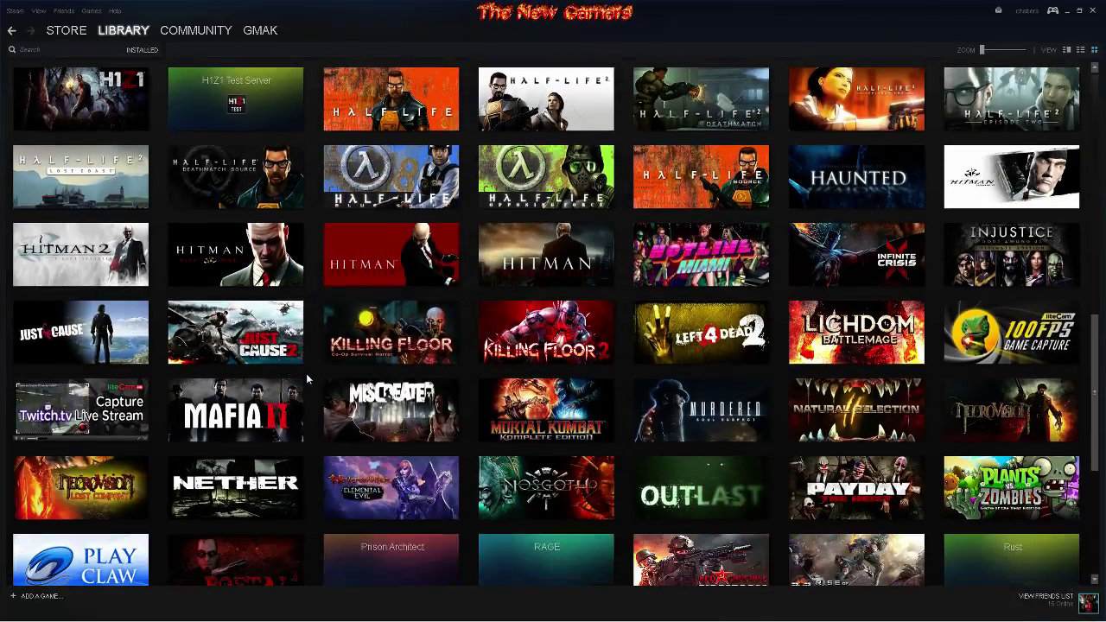
pyautogui.scroll(-3, 342, 414)
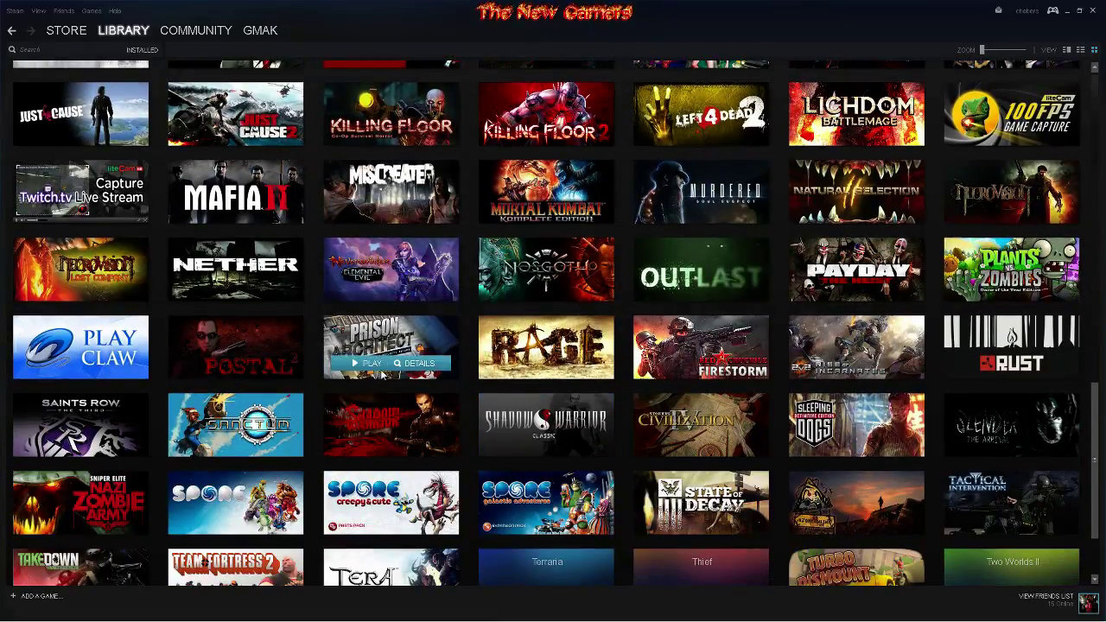
pyautogui.scroll(-2, 345, 406)
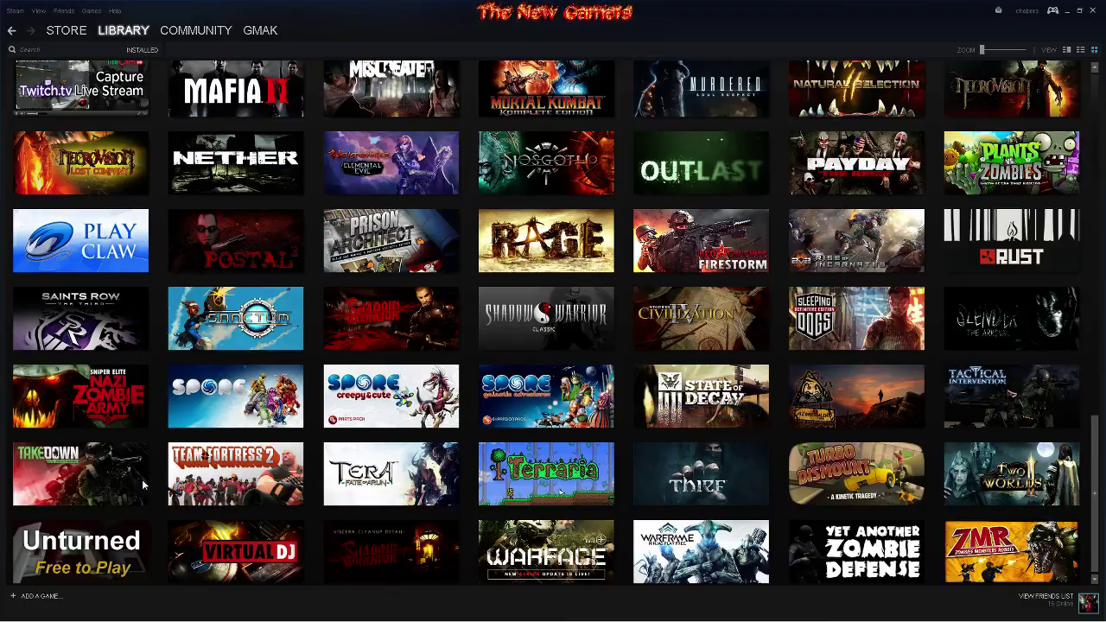
pyautogui.moveTo(74, 540)
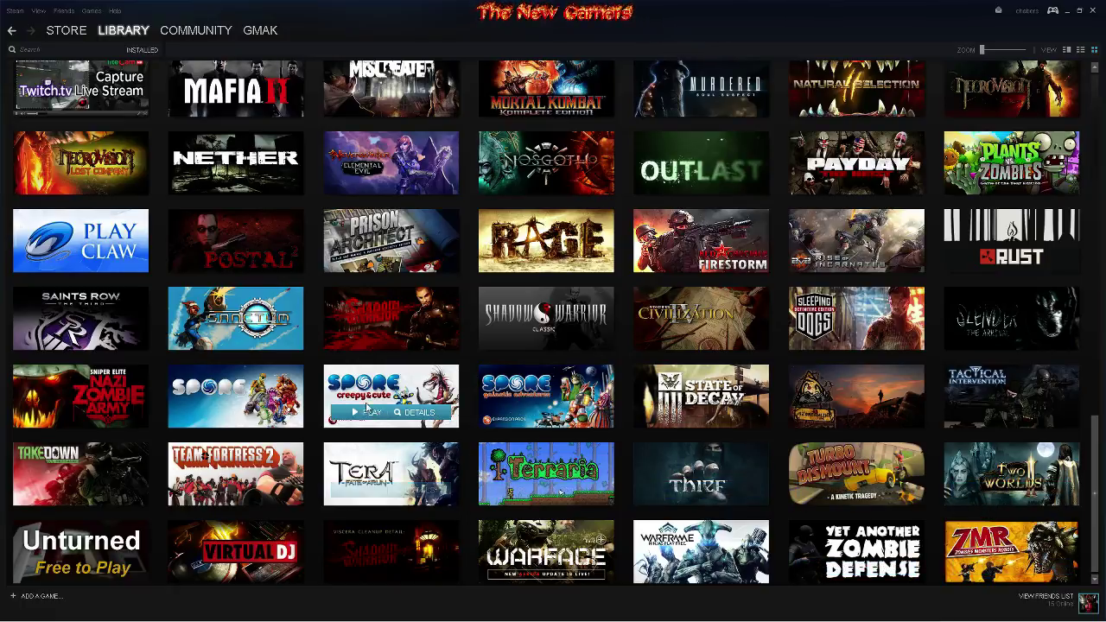
pyautogui.scroll(5, 362, 397)
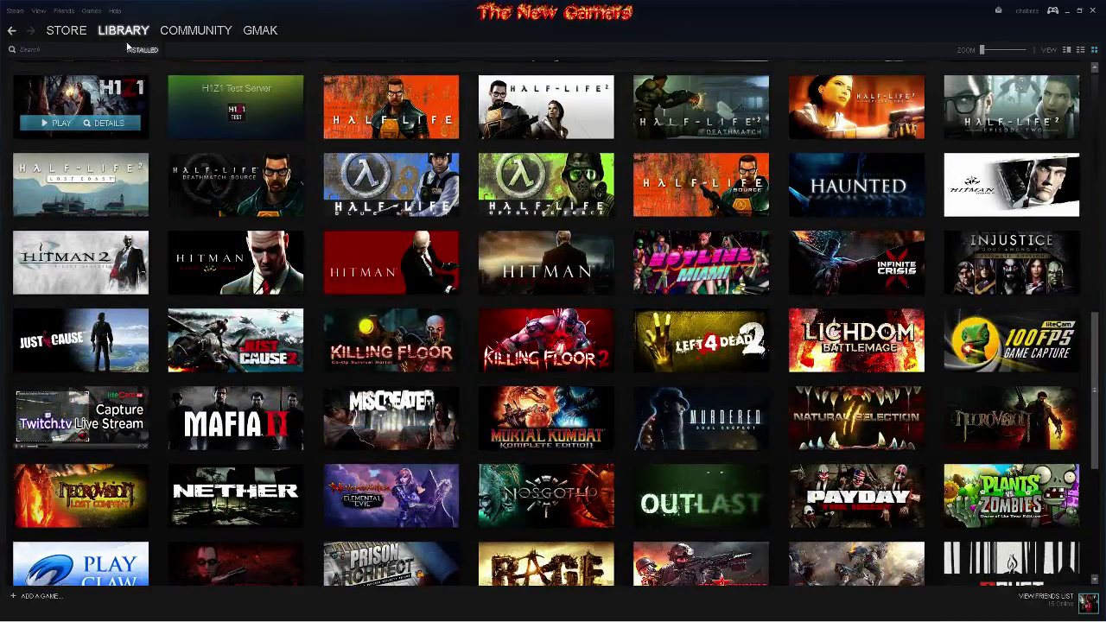
# Step: Change the library filter from INSTALLED to GAMES and scroll the full game list
pyautogui.click(142, 49)
pyautogui.click(129, 65)
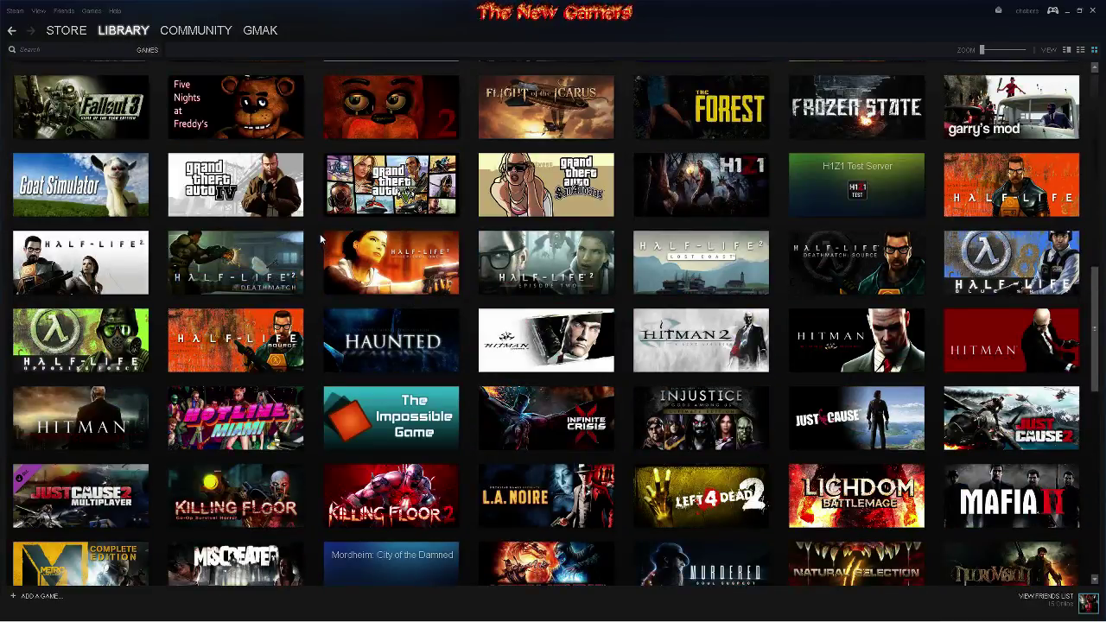
pyautogui.scroll(5, 318, 235)
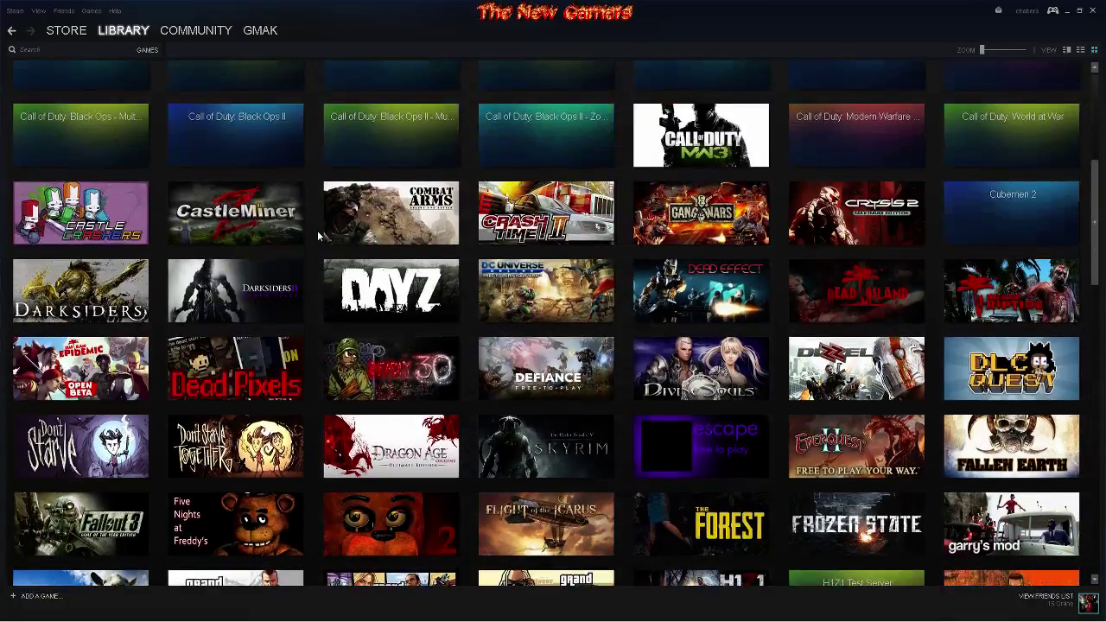
pyautogui.scroll(4, 455, 298)
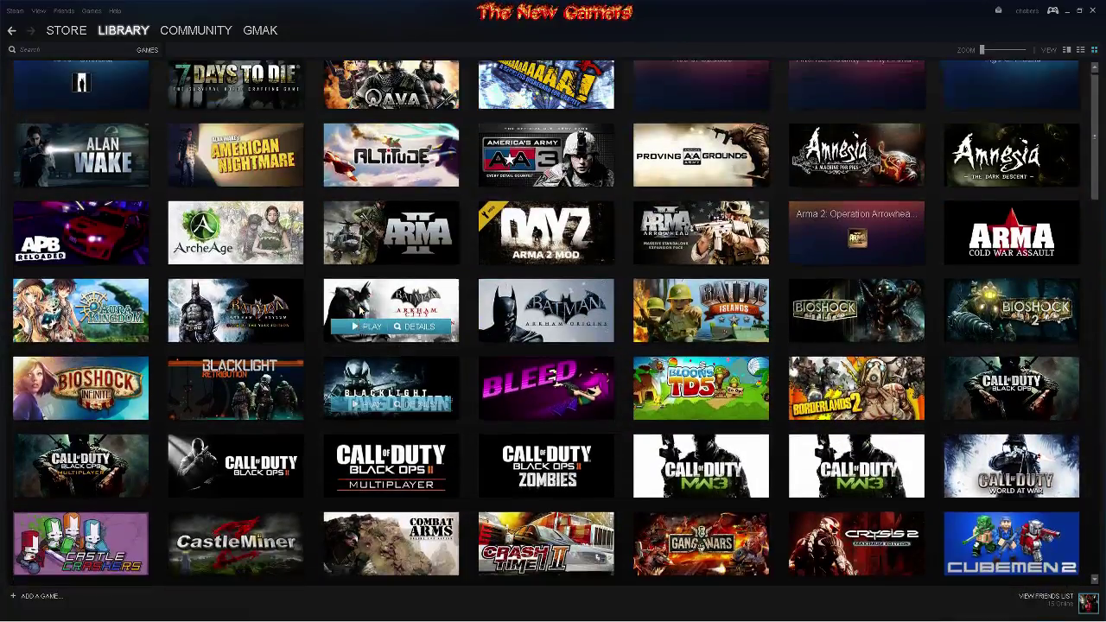
pyautogui.scroll(-5, 678, 267)
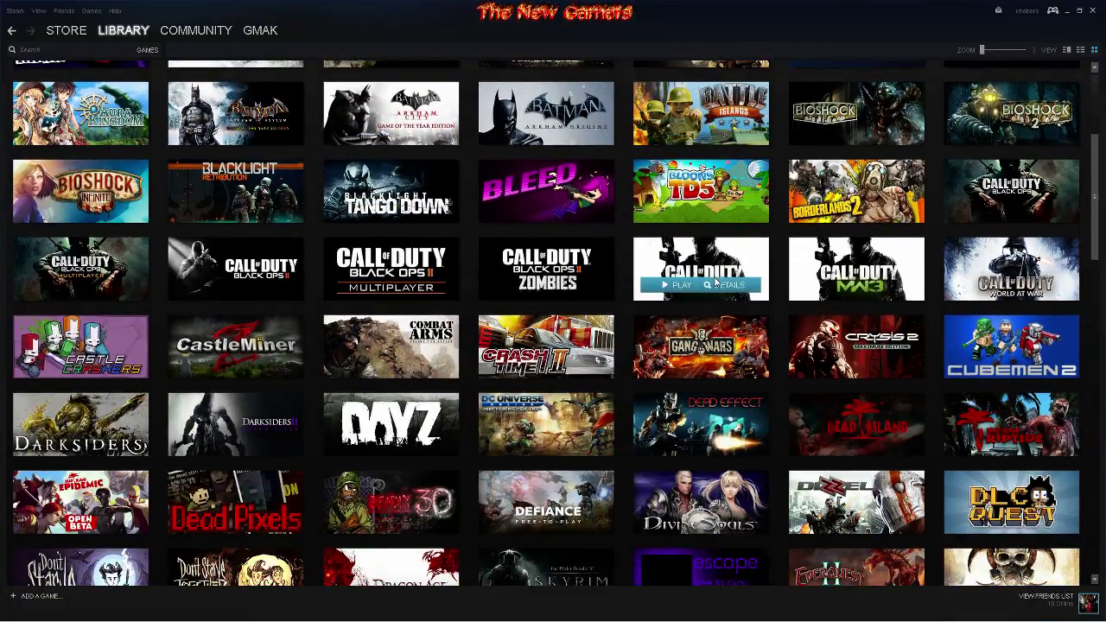
pyautogui.scroll(-3, 712, 284)
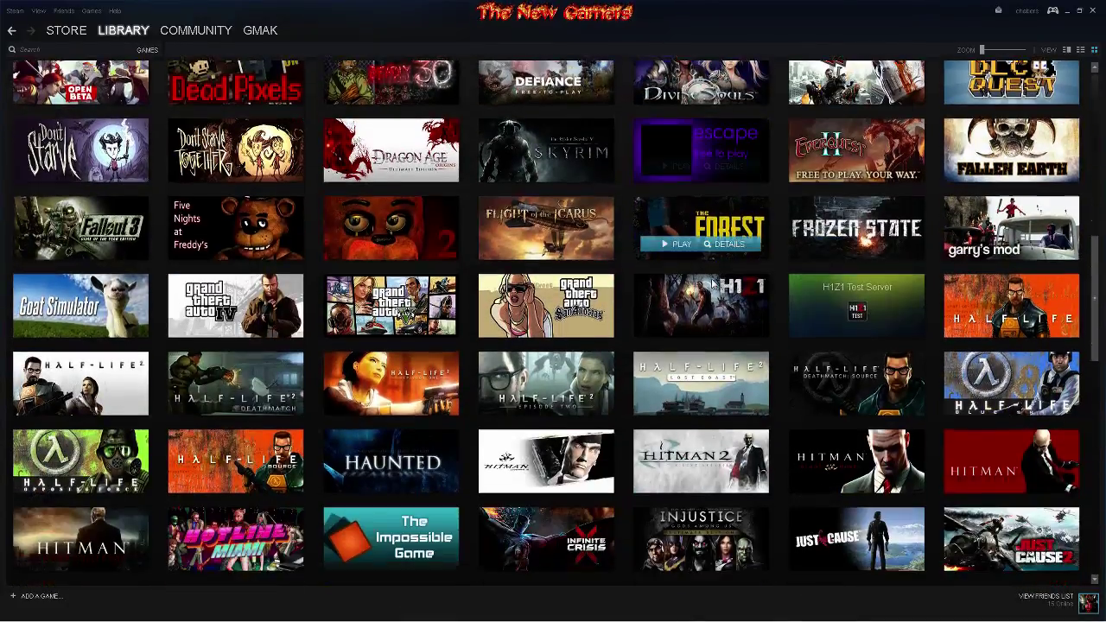
pyautogui.scroll(-2, 591, 281)
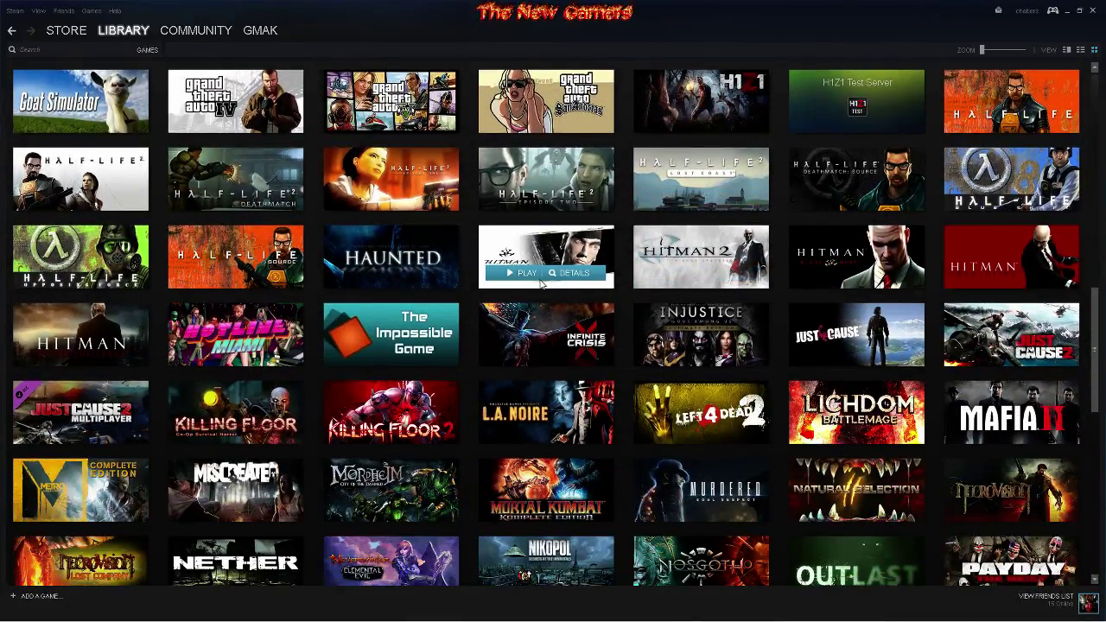
pyautogui.scroll(-5, 591, 282)
pyautogui.scroll(-3, 540, 283)
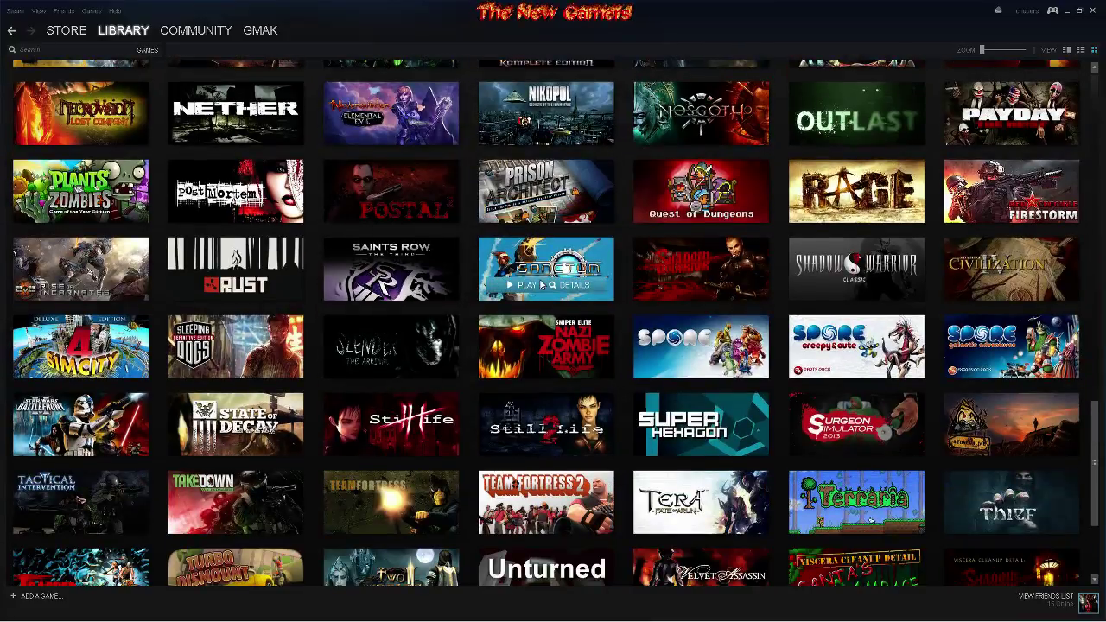
pyautogui.scroll(-1, 540, 284)
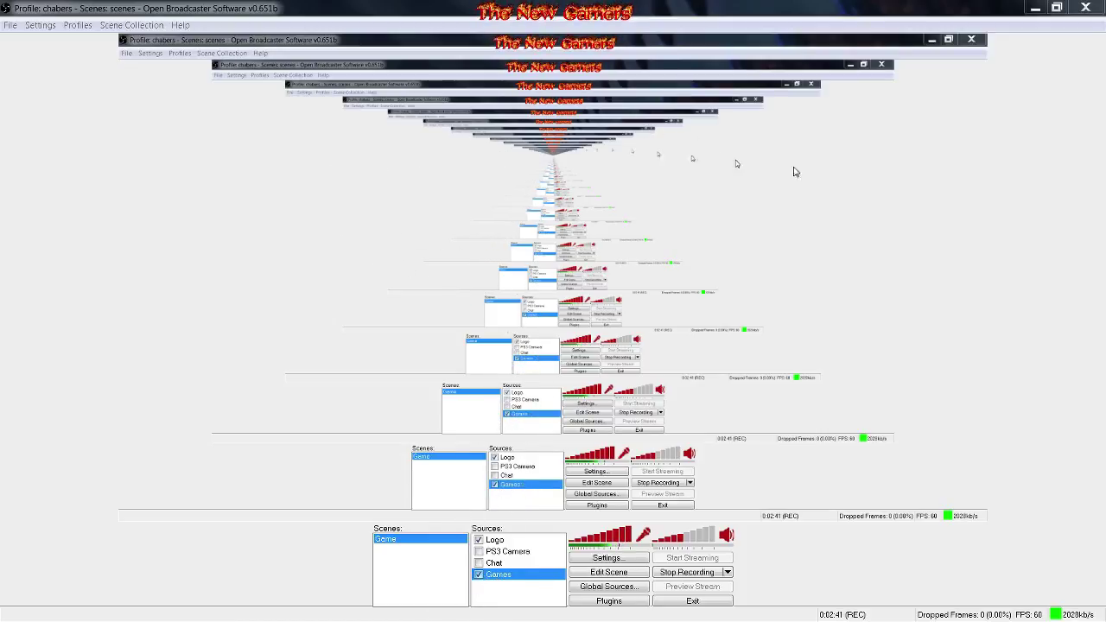
pyautogui.rightClick(518, 576)
pyautogui.click(540, 600)
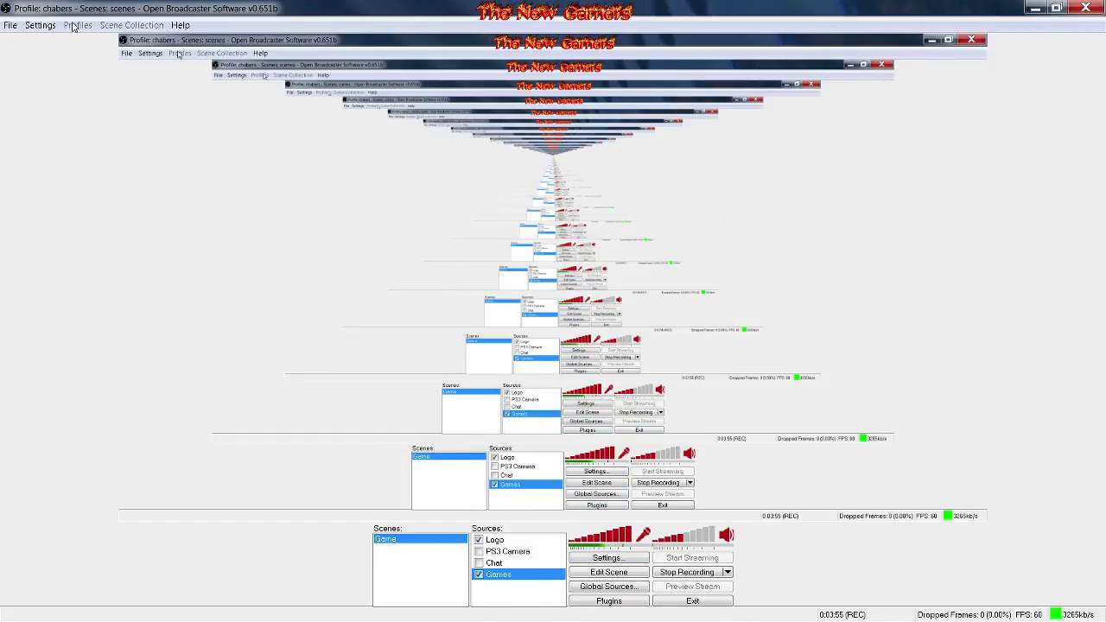
# Step: Open the Encoding settings and keep x264 Quality Balance at 10
pyautogui.click(40, 25)
pyautogui.click(54, 40)
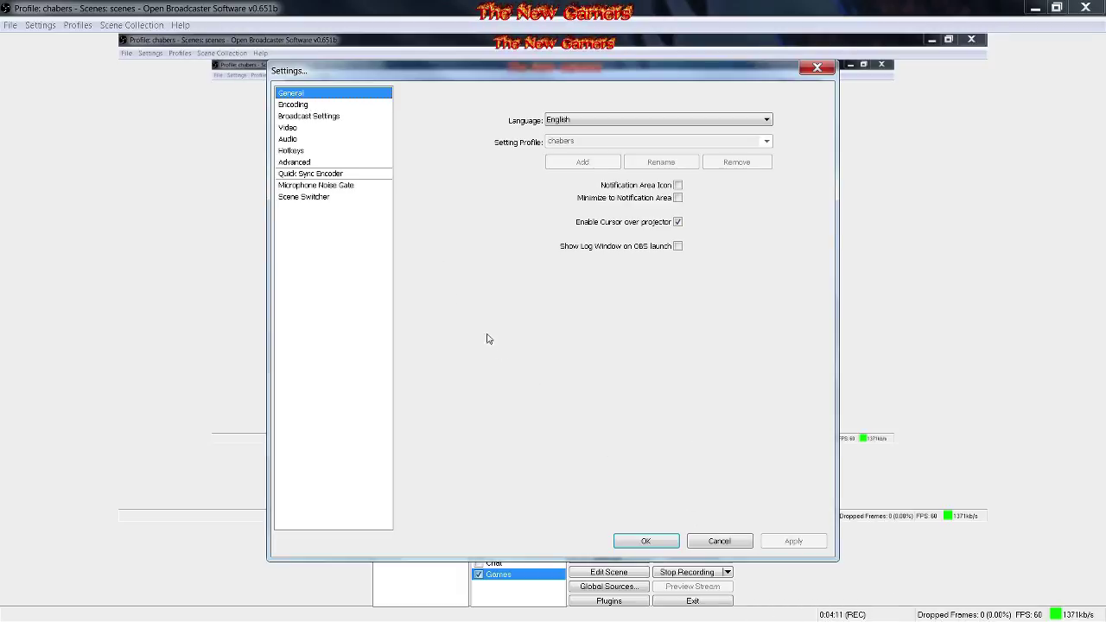
pyautogui.click(308, 106)
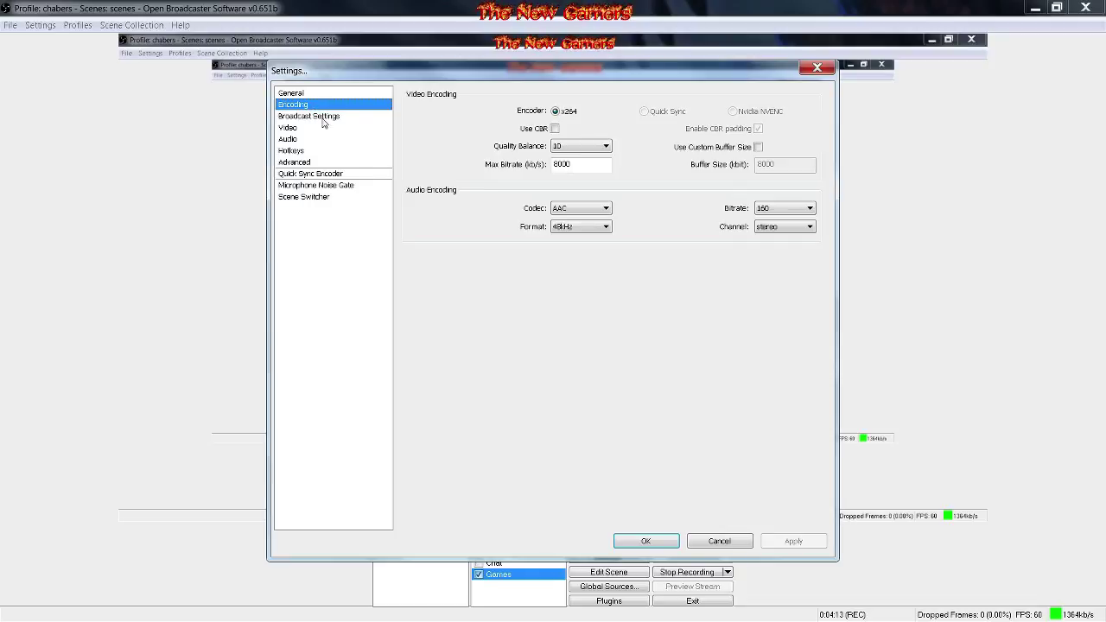
pyautogui.click(570, 148)
pyautogui.click(567, 147)
# Step: Confirm AAC audio at 48kHz, 160 bitrate, stereo, then view Broadcast Settings
pyautogui.click(578, 215)
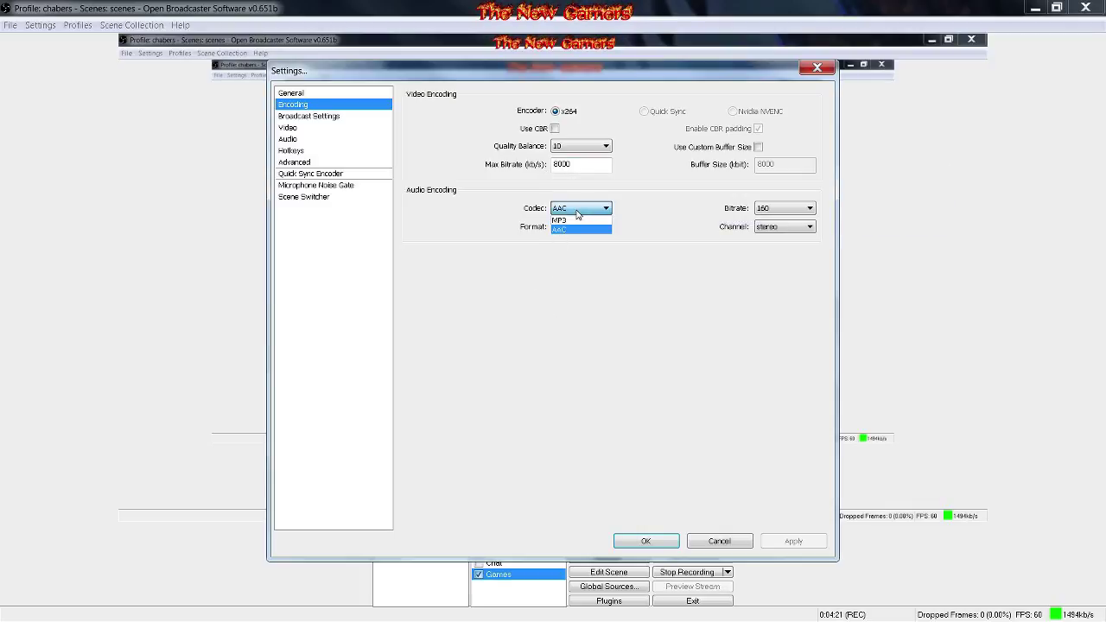
pyautogui.click(578, 214)
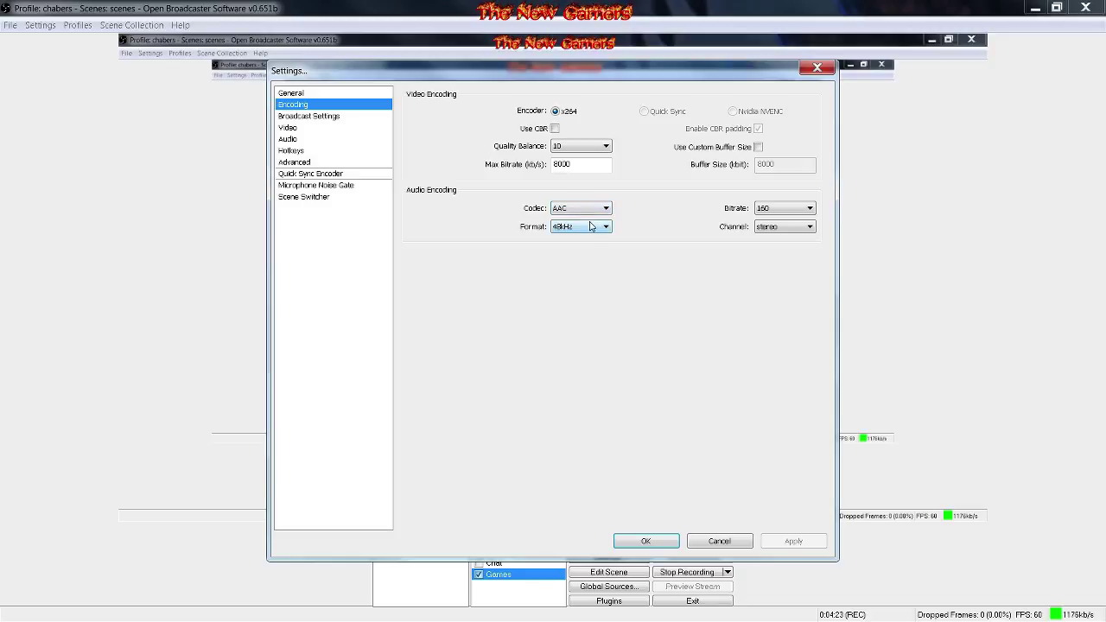
pyautogui.click(591, 226)
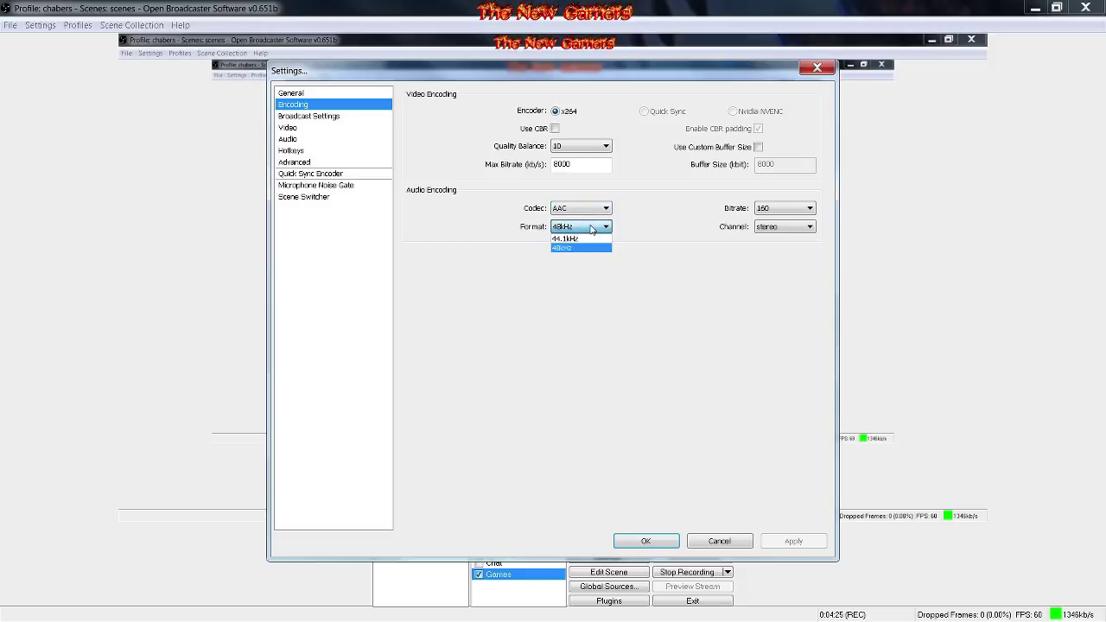
pyautogui.click(592, 227)
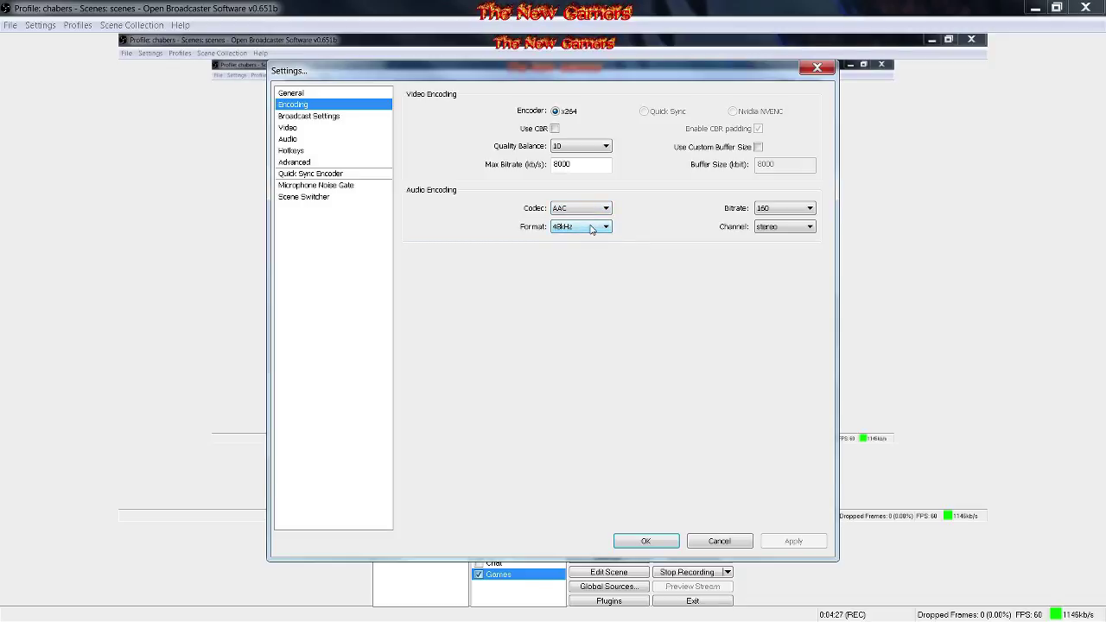
pyautogui.click(790, 231)
pyautogui.click(789, 211)
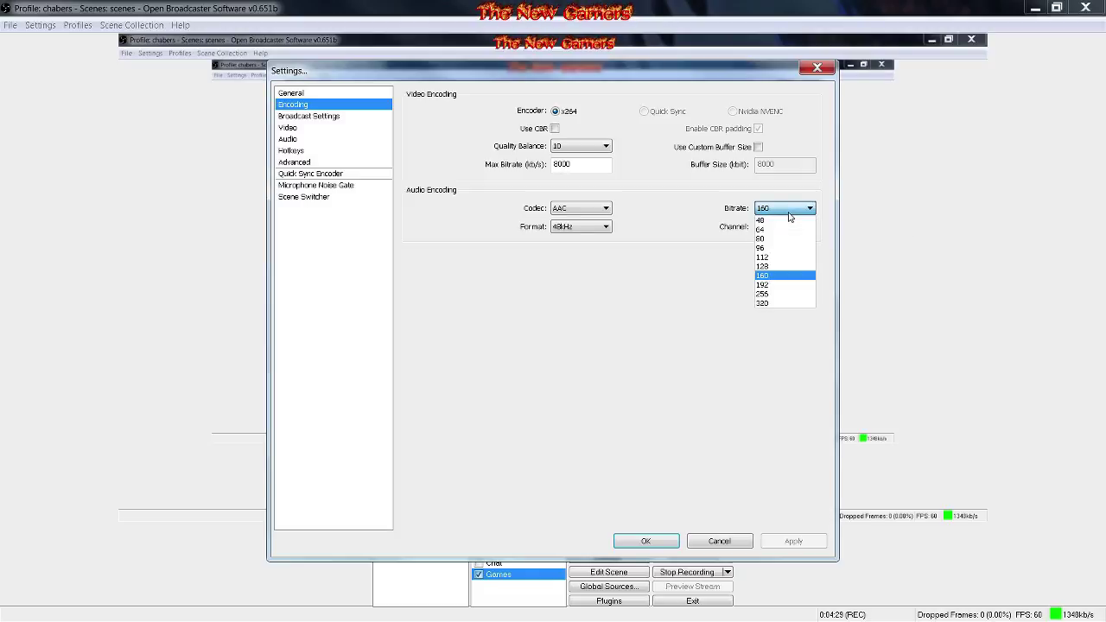
pyautogui.click(789, 217)
pyautogui.click(792, 231)
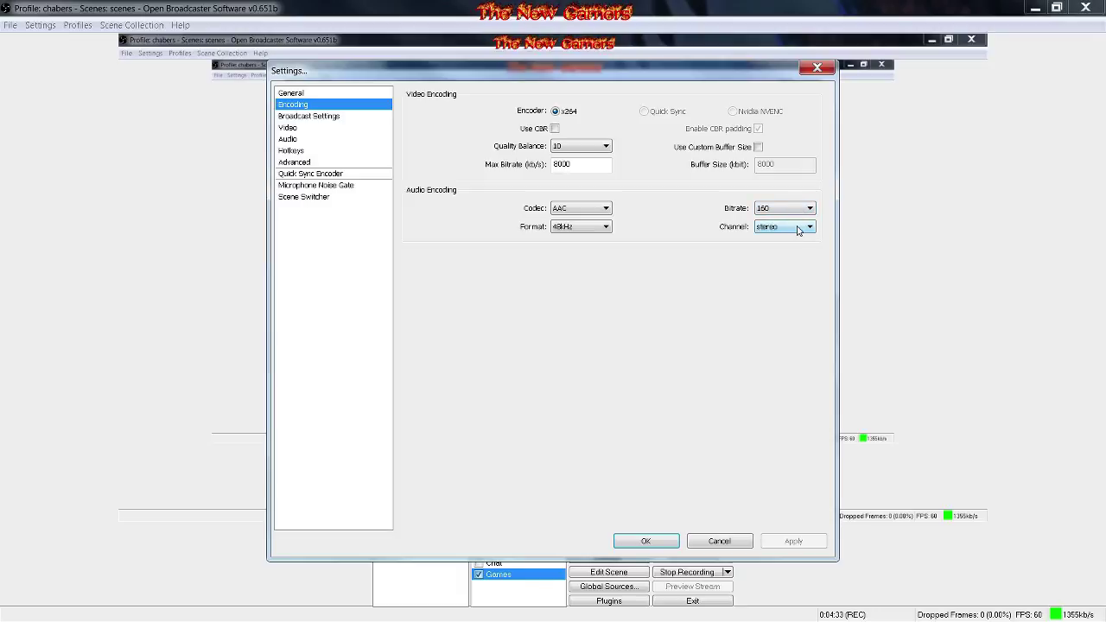
pyautogui.click(799, 230)
pyautogui.click(798, 230)
pyautogui.click(320, 124)
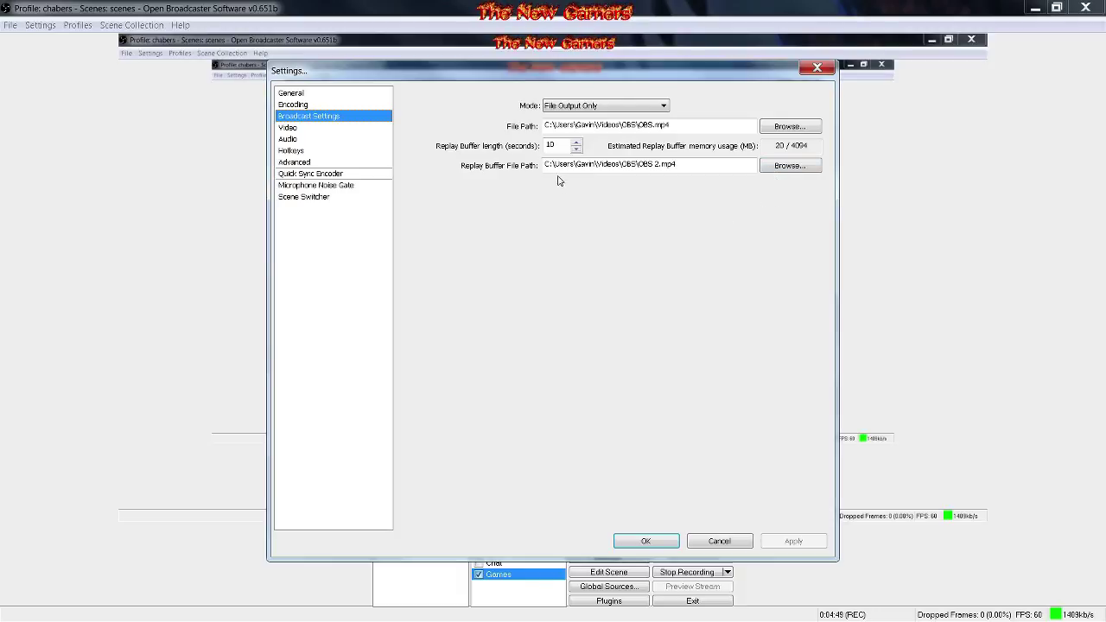
pyautogui.moveTo(572, 151)
pyautogui.click(315, 129)
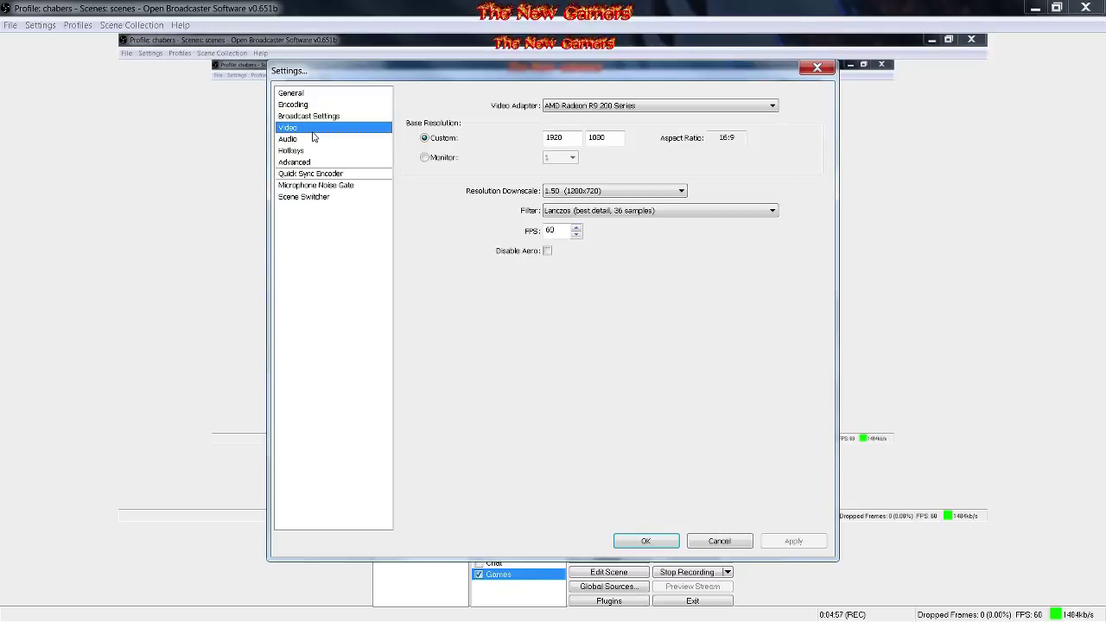
pyautogui.click(298, 115)
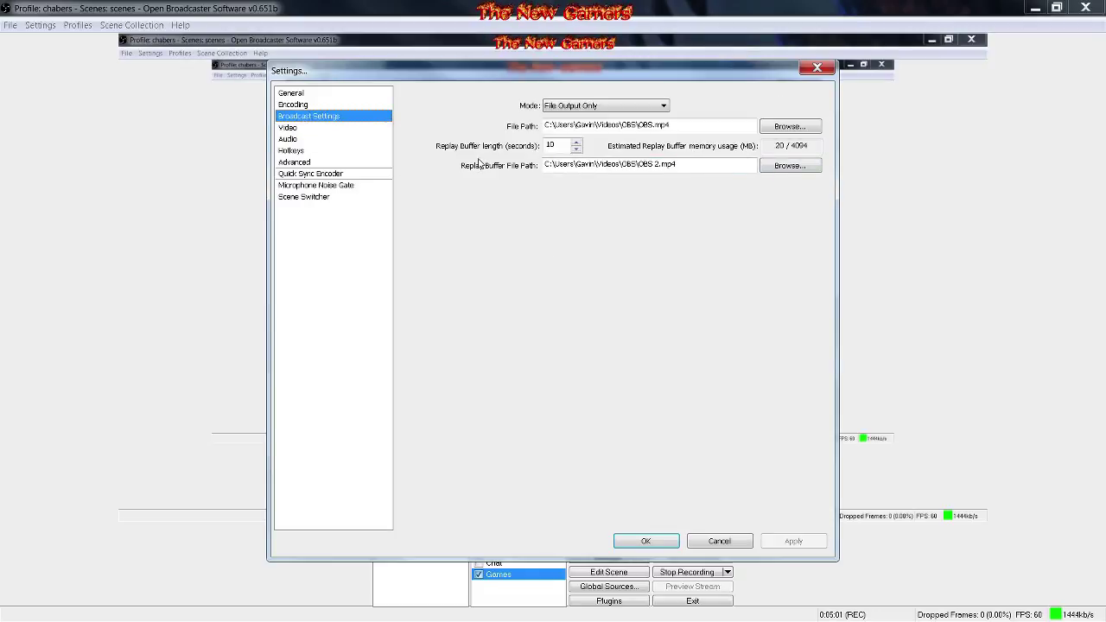
# Step: In Video settings, keep the AMD Radeon R9 200 adapter and 1280x720 downscale, then apply
pyautogui.moveTo(673, 177)
pyautogui.click(294, 130)
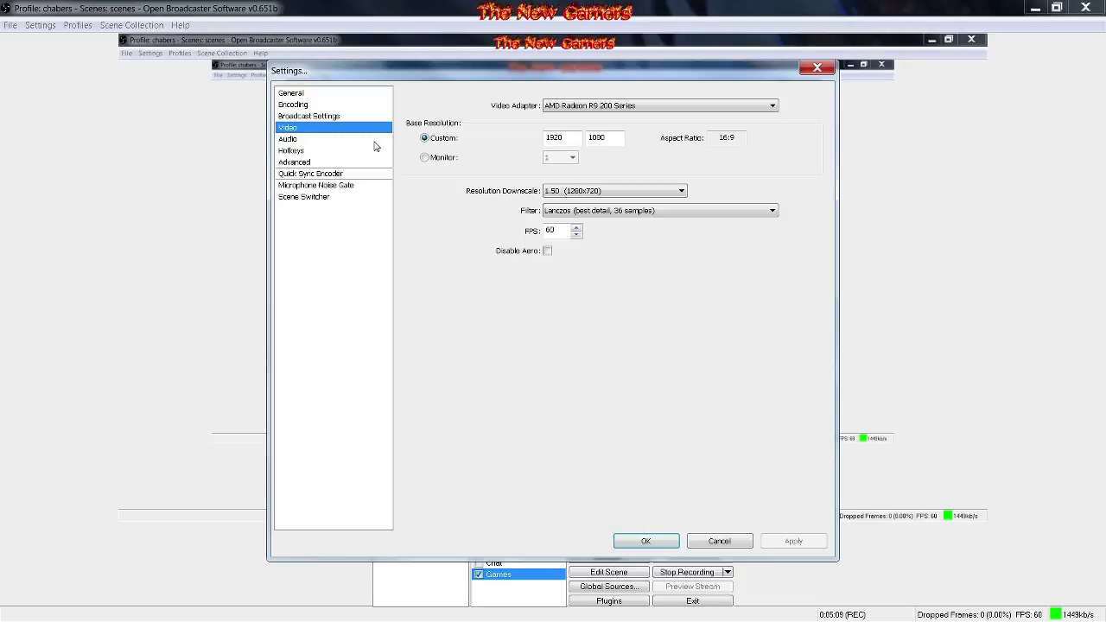
pyautogui.click(596, 108)
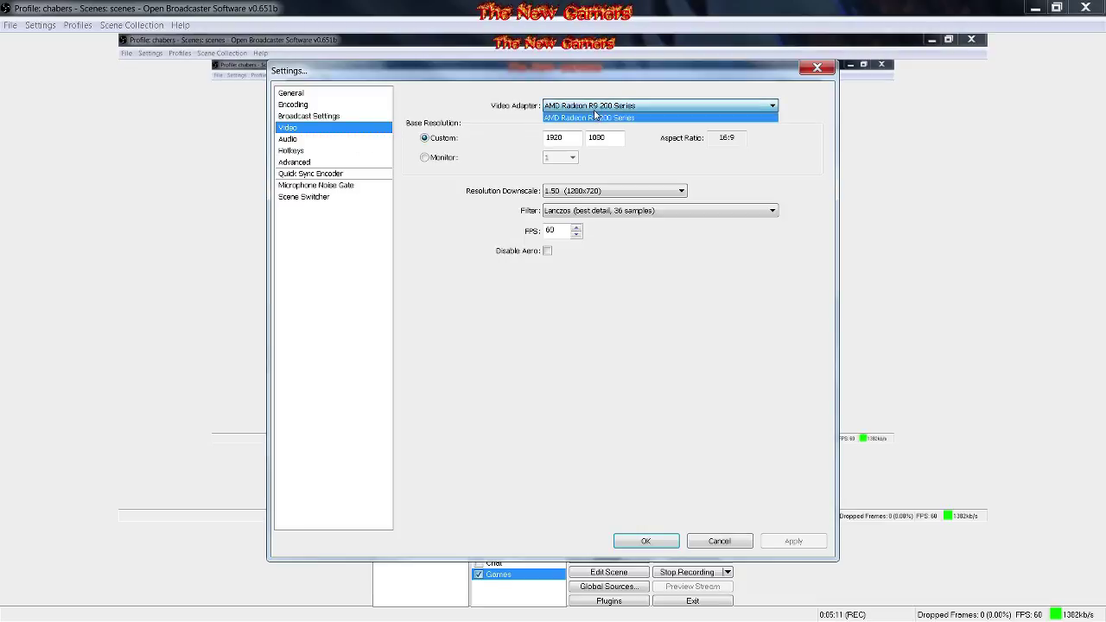
pyautogui.click(638, 106)
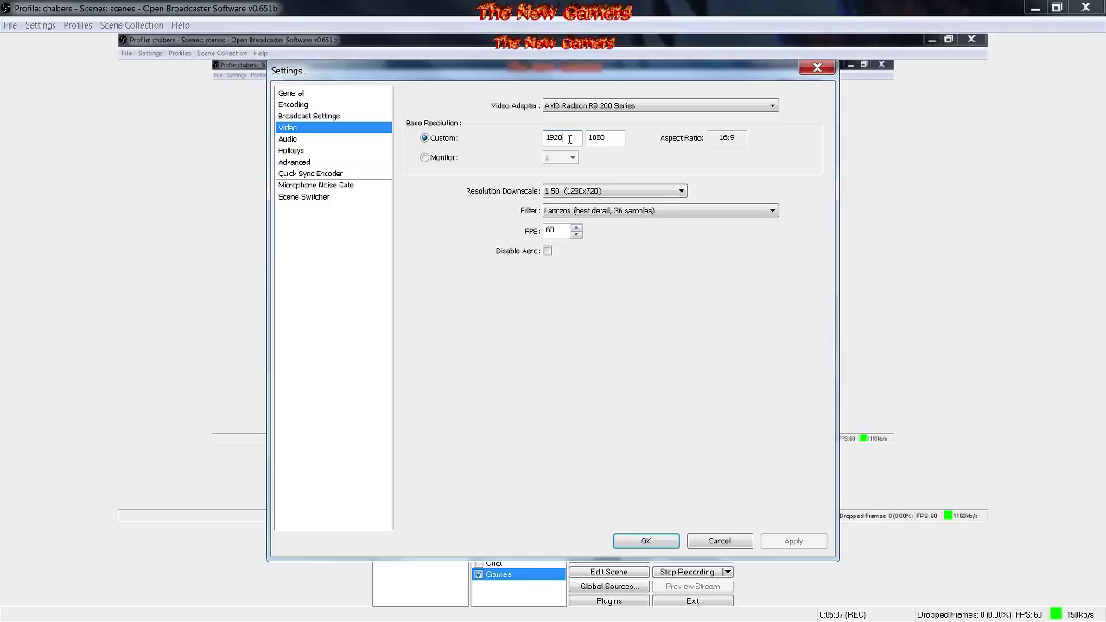
pyautogui.click(624, 190)
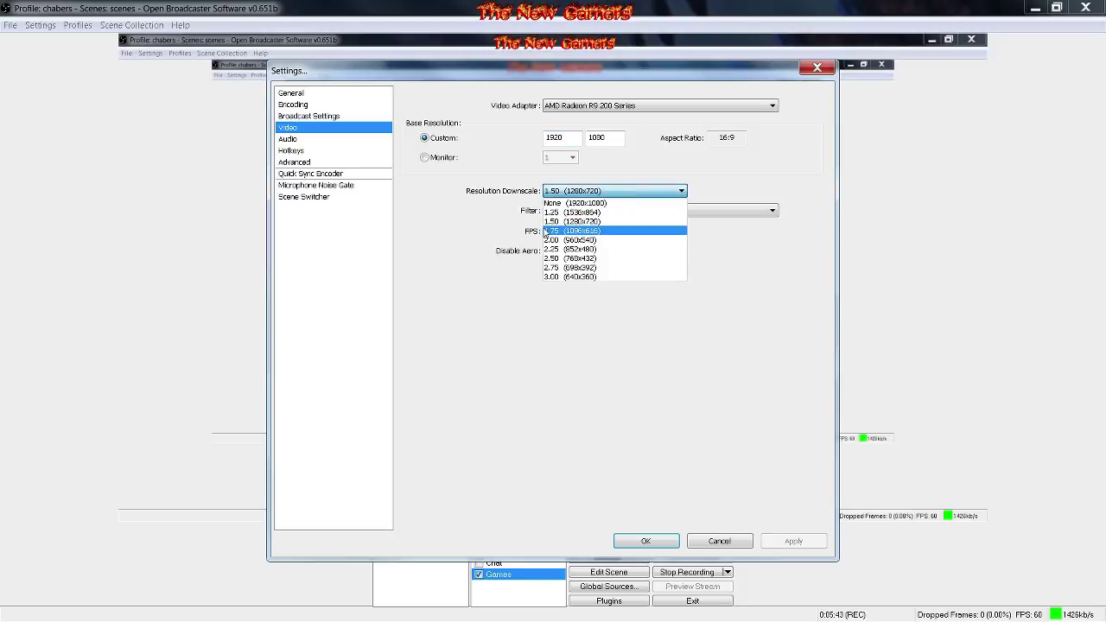
pyautogui.click(590, 225)
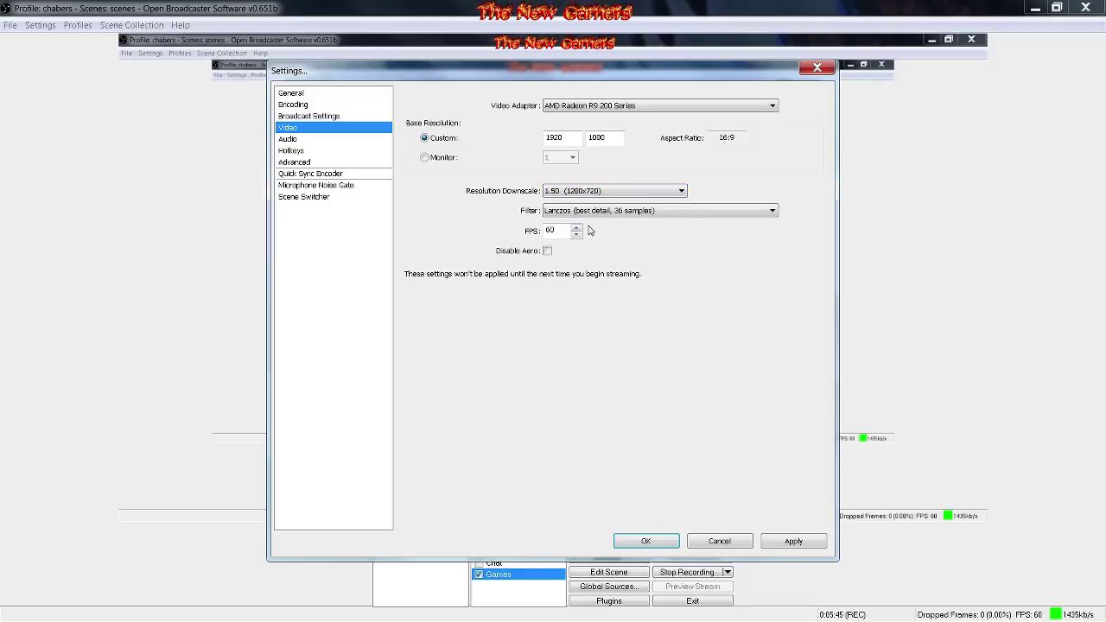
pyautogui.click(784, 539)
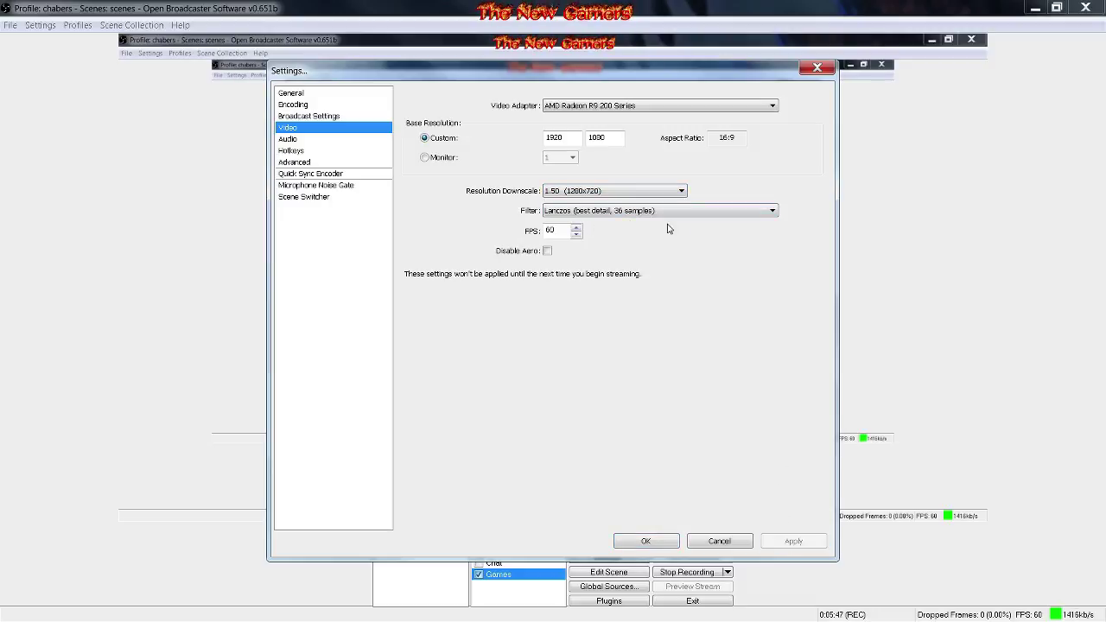
# Step: Keep the Lanczos scaling filter and apply it
pyautogui.click(666, 220)
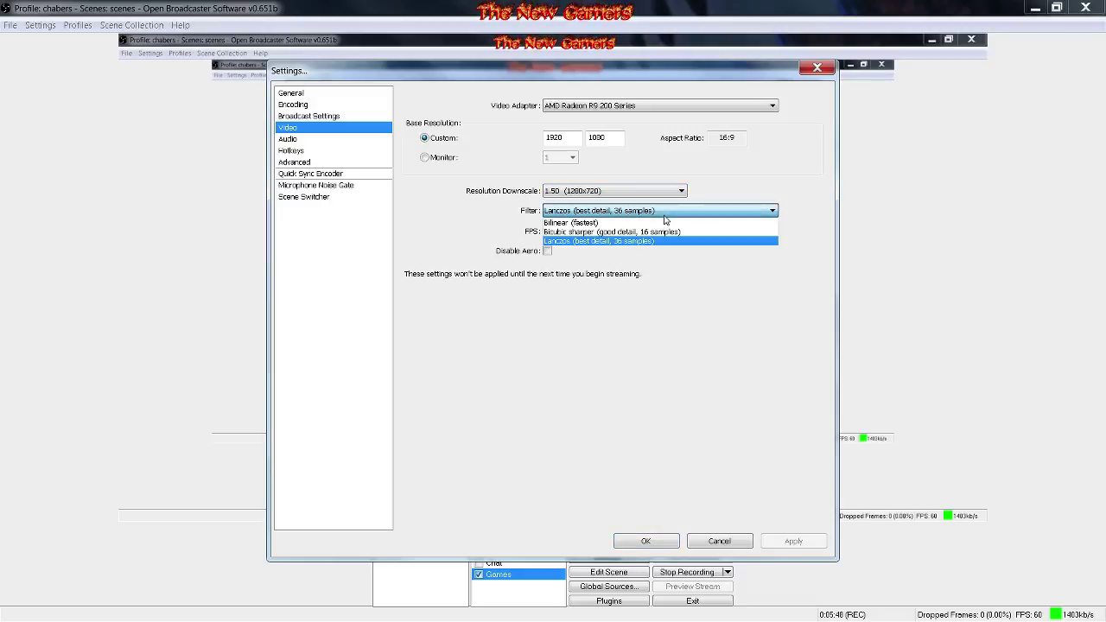
pyautogui.click(614, 243)
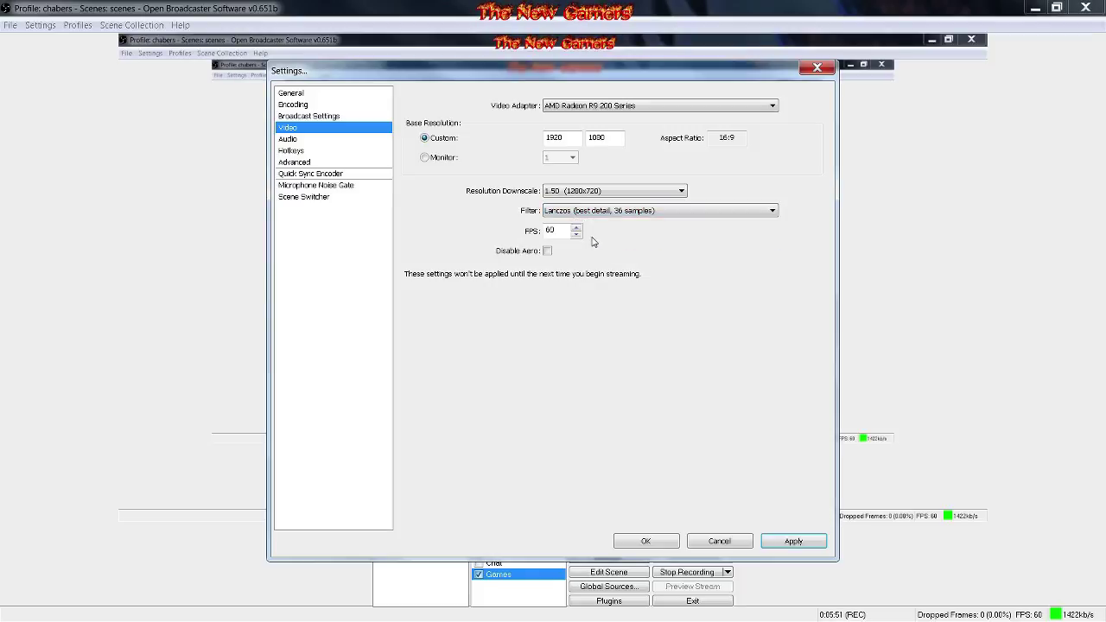
pyautogui.click(788, 540)
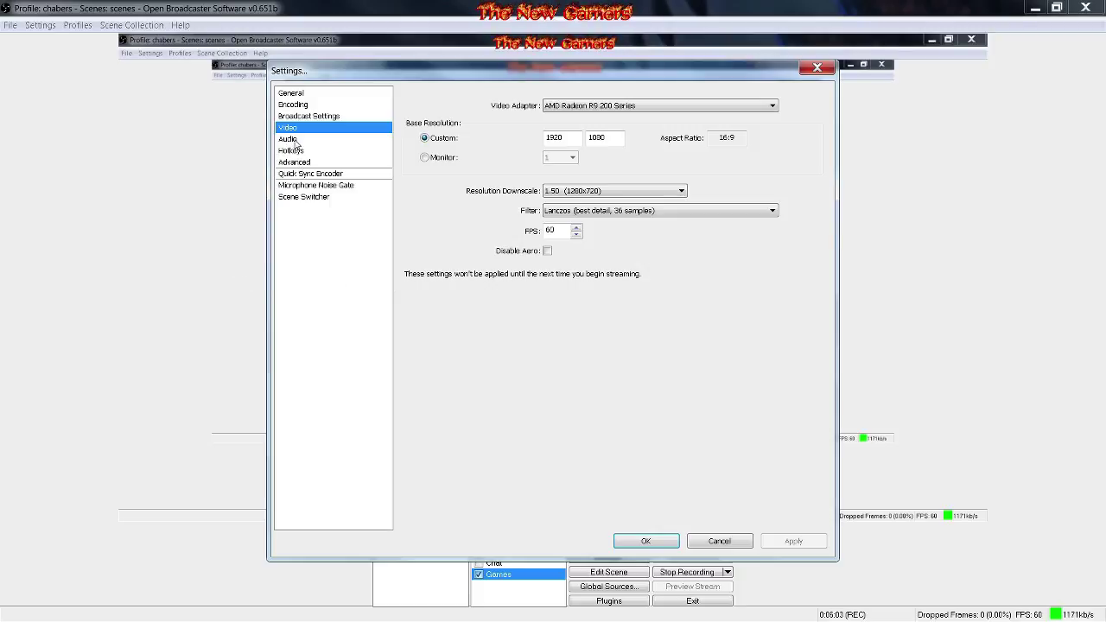
# Step: Look over the Audio and Hotkeys settings pages, then move on to Advanced
pyautogui.click(289, 139)
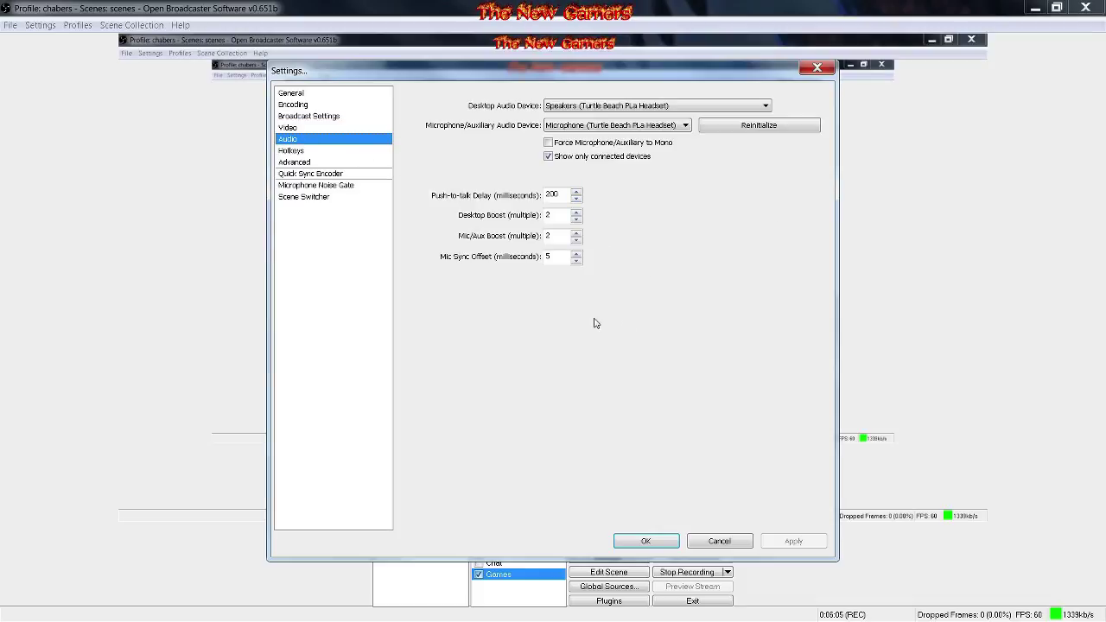
pyautogui.click(309, 128)
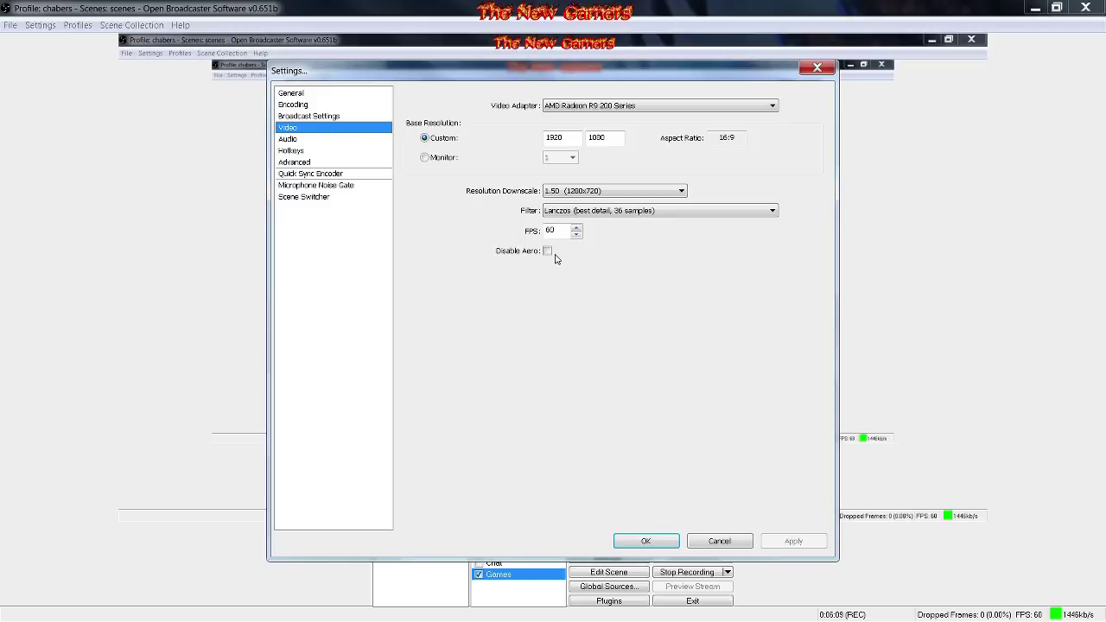
pyautogui.click(294, 140)
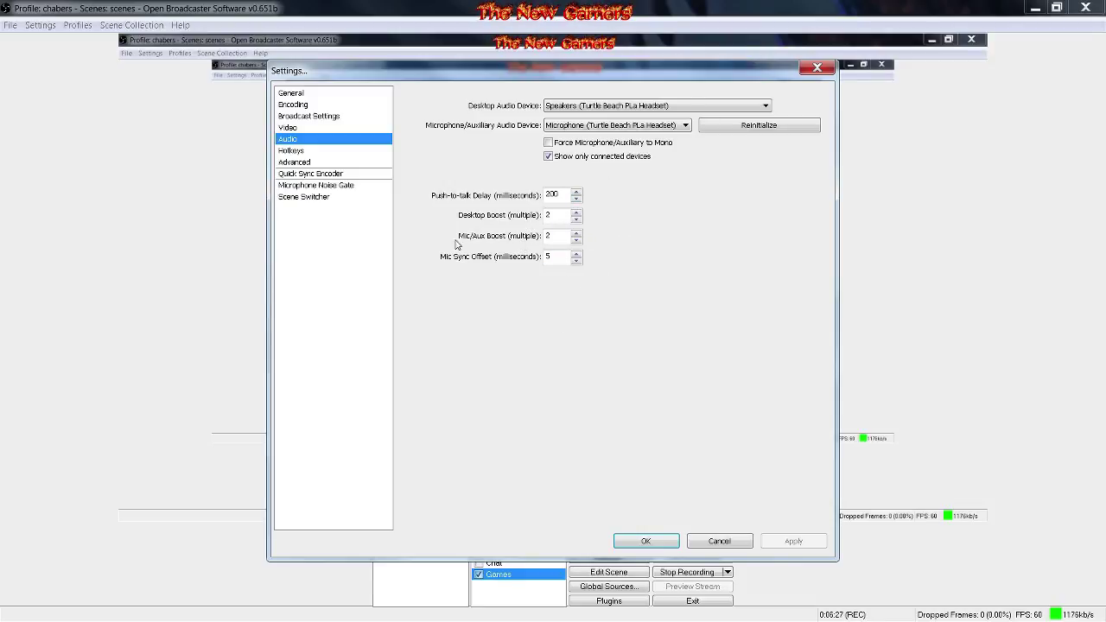
pyautogui.click(314, 152)
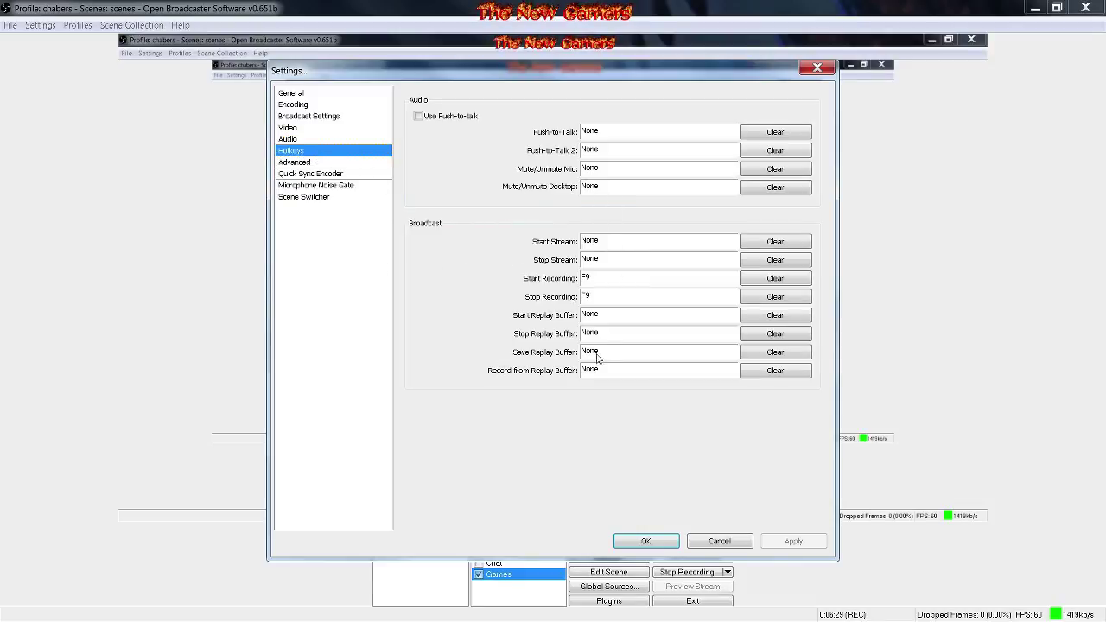
pyautogui.click(333, 164)
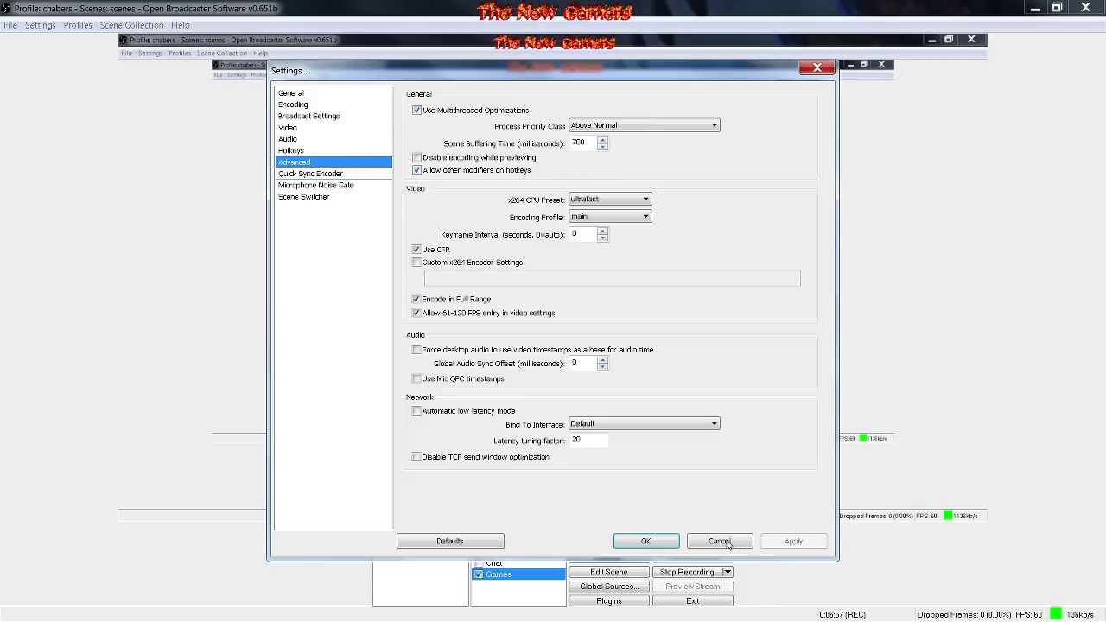
pyautogui.click(603, 130)
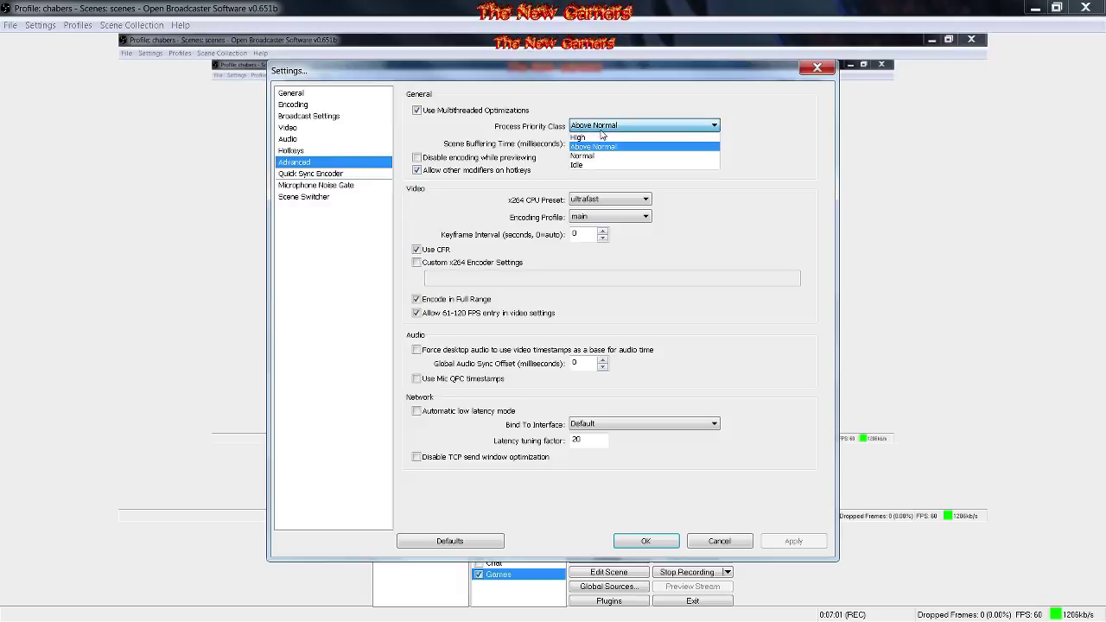
pyautogui.click(628, 127)
pyautogui.click(625, 126)
pyautogui.click(619, 128)
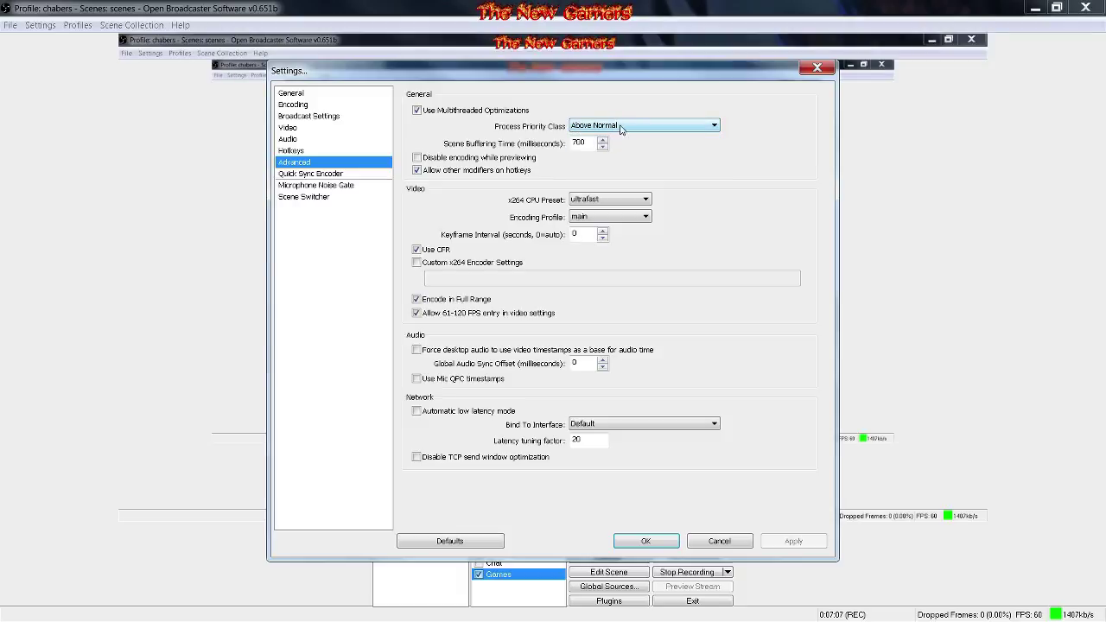
pyautogui.click(569, 133)
pyautogui.click(559, 137)
pyautogui.click(615, 203)
pyautogui.click(615, 203)
pyautogui.click(605, 219)
pyautogui.click(605, 227)
pyautogui.click(610, 204)
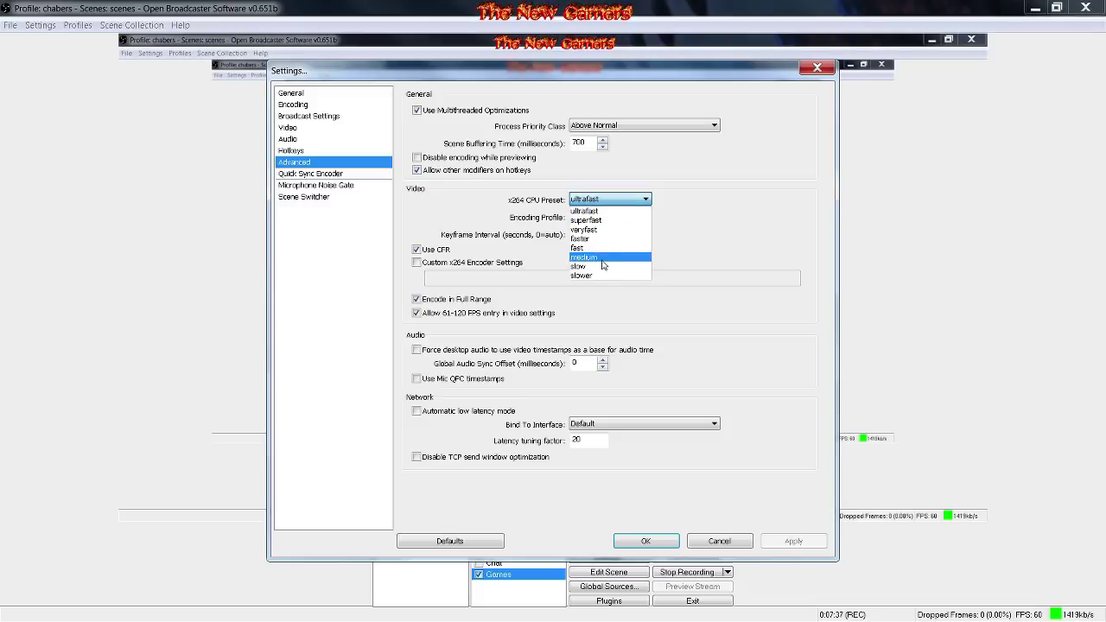
pyautogui.click(619, 204)
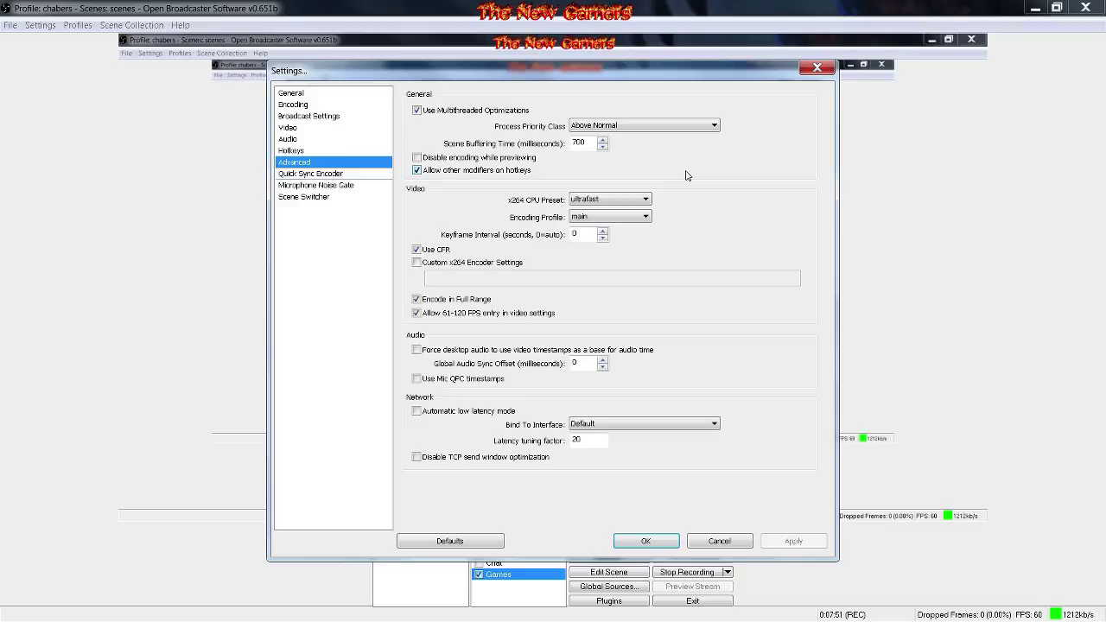
pyautogui.click(620, 200)
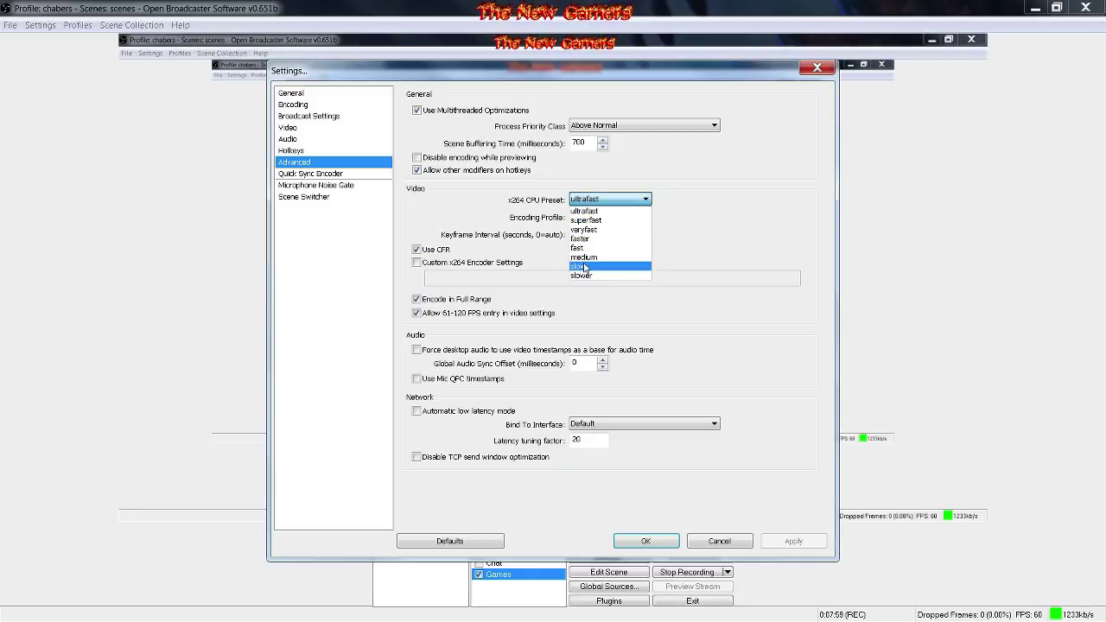
pyautogui.click(595, 199)
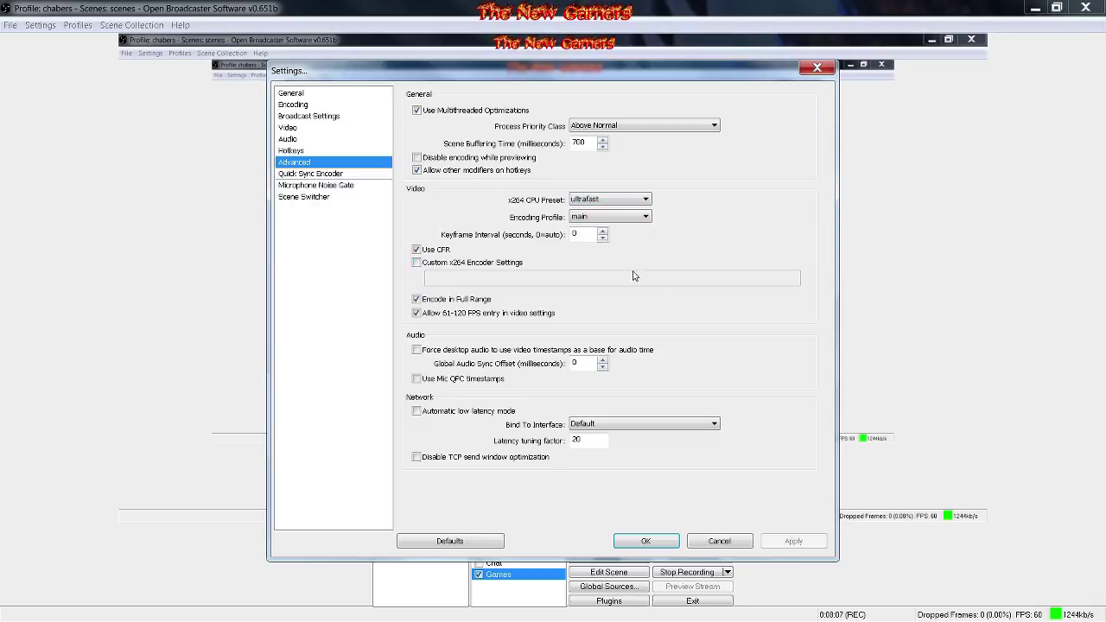
pyautogui.click(609, 217)
pyautogui.click(608, 227)
# Step: Review the Quick Sync Encoder page, then view the Microphone Noise Gate page
pyautogui.click(368, 175)
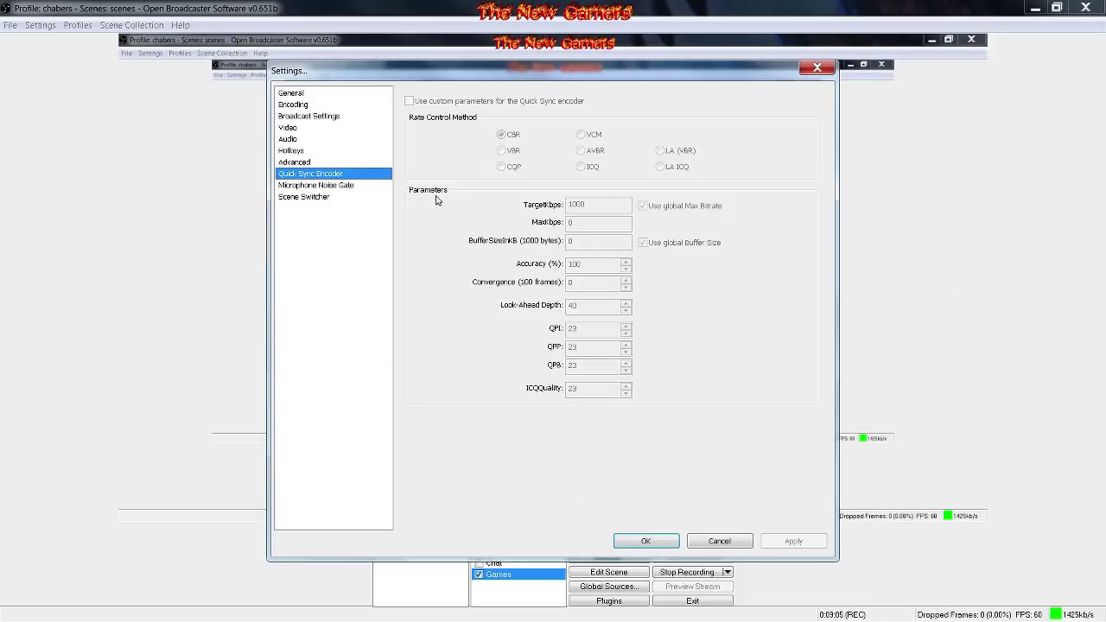
pyautogui.click(338, 185)
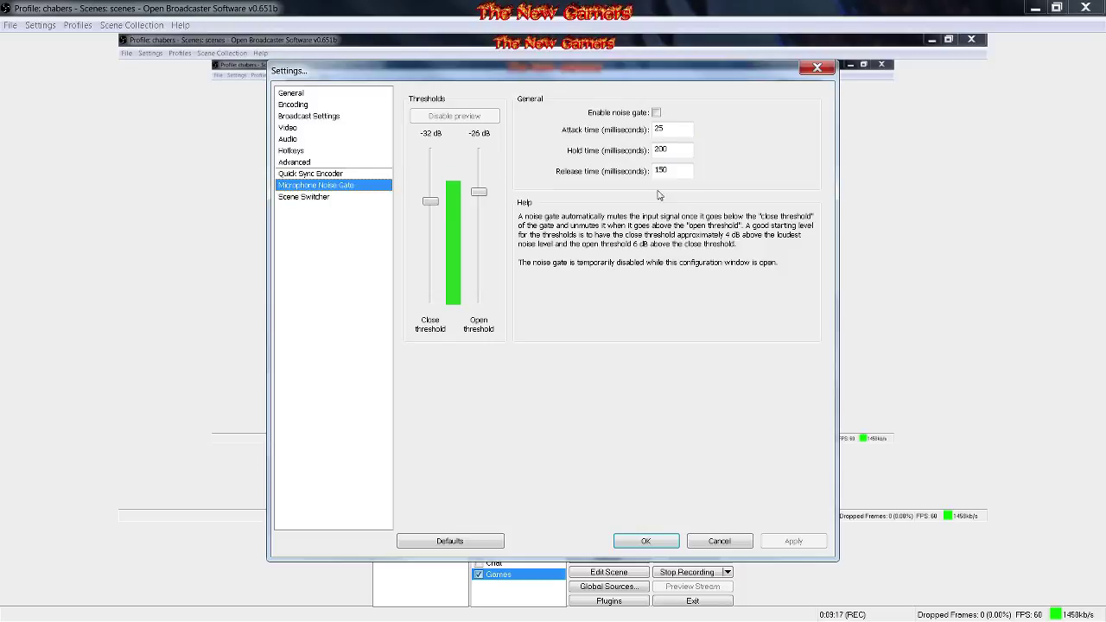
# Step: Check Scene Switcher options, keeping Game as the target scene and no window title chosen
pyautogui.click(341, 197)
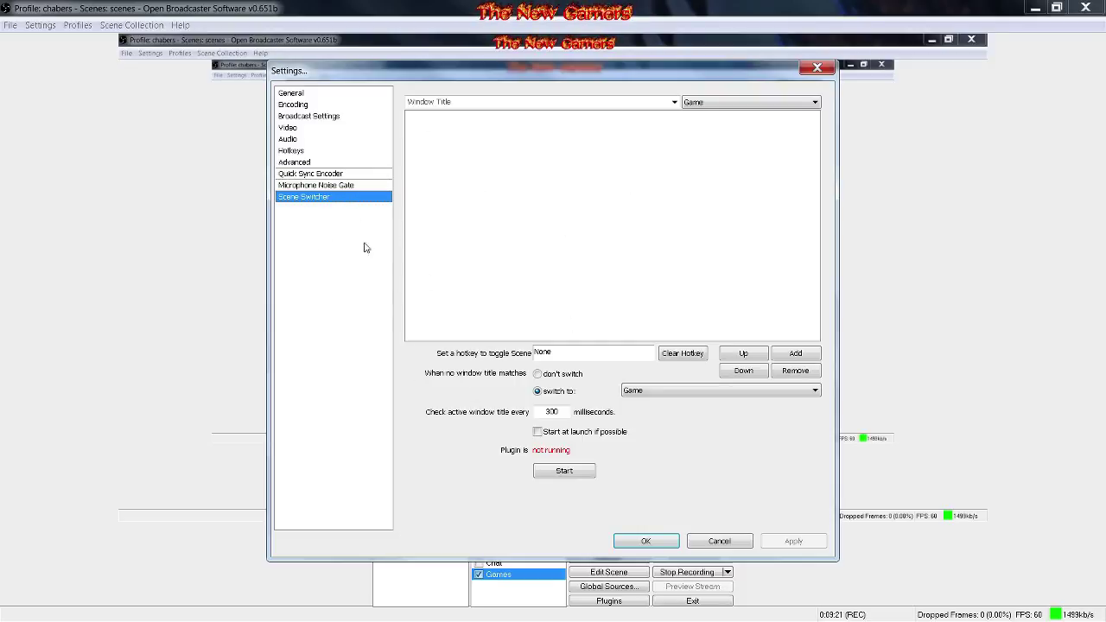
pyautogui.click(701, 104)
pyautogui.click(700, 109)
pyautogui.click(676, 104)
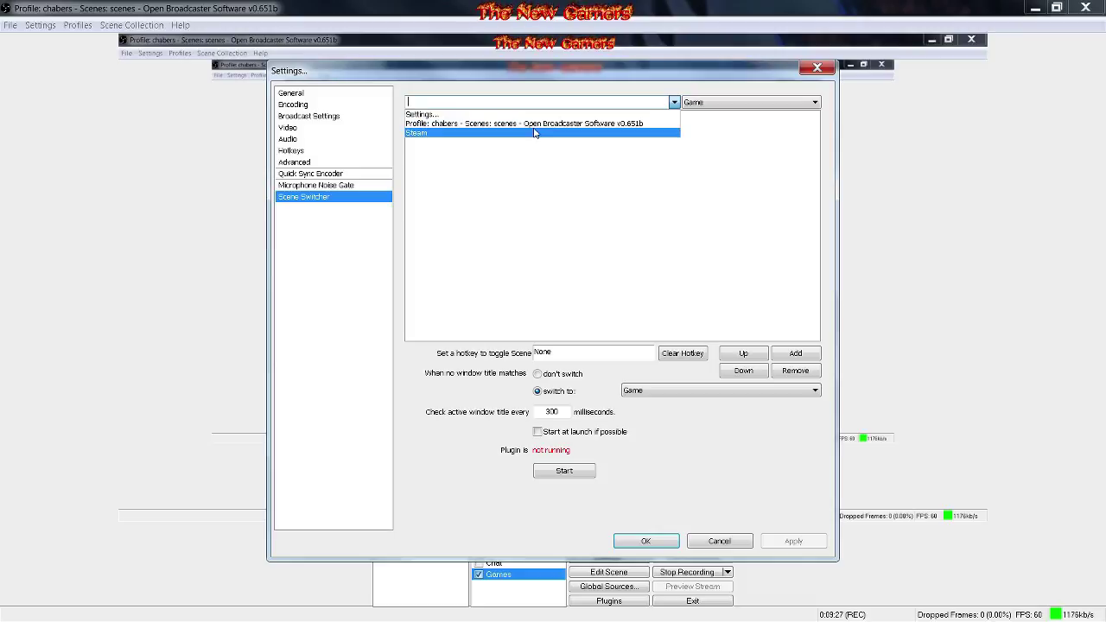
pyautogui.click(675, 103)
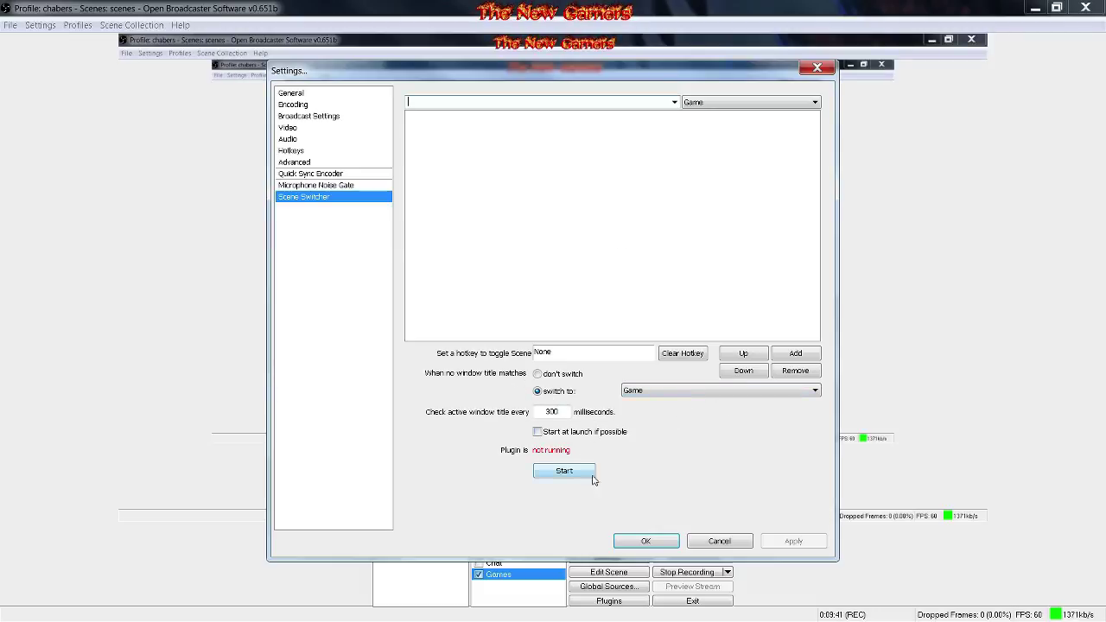
# Step: Save and close Settings, then bring up the Logo source's options in the Sources list
pyautogui.click(645, 542)
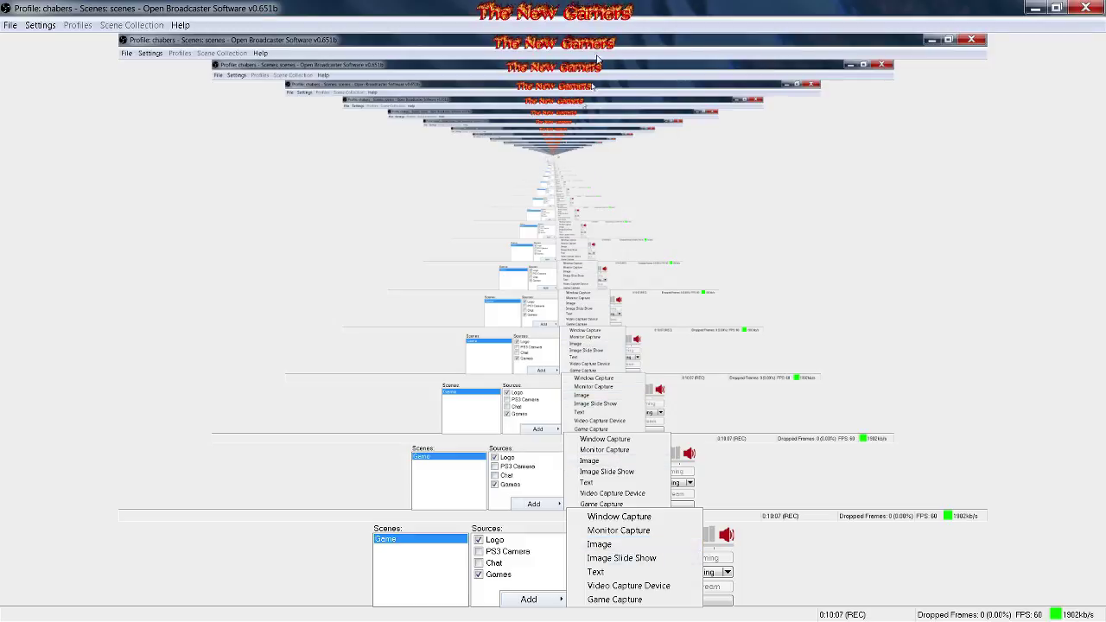
pyautogui.click(486, 593)
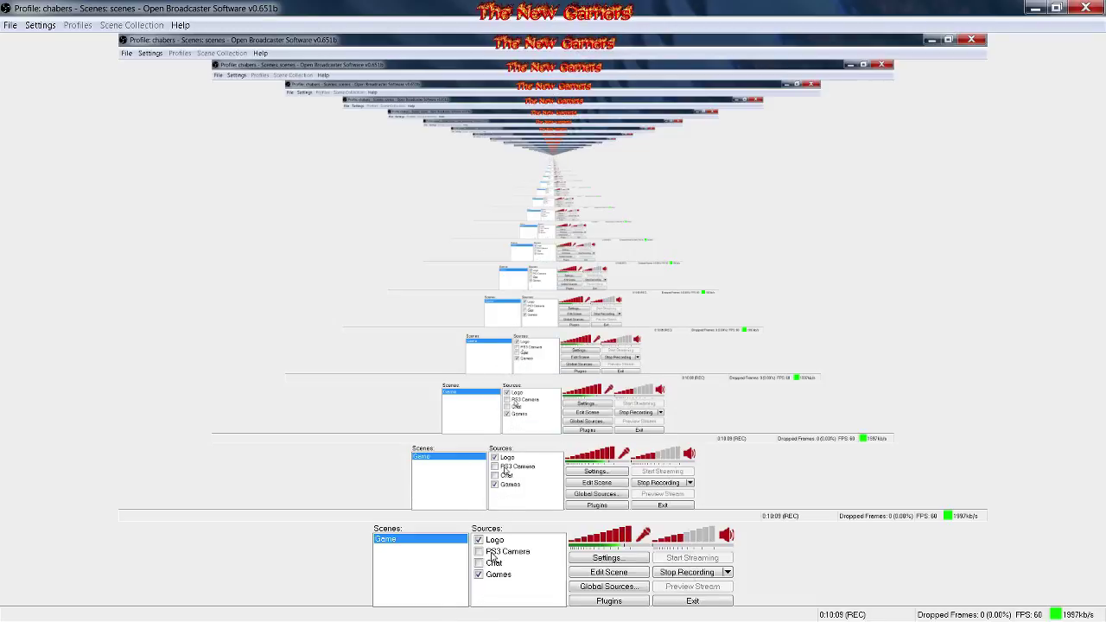
pyautogui.rightClick(494, 543)
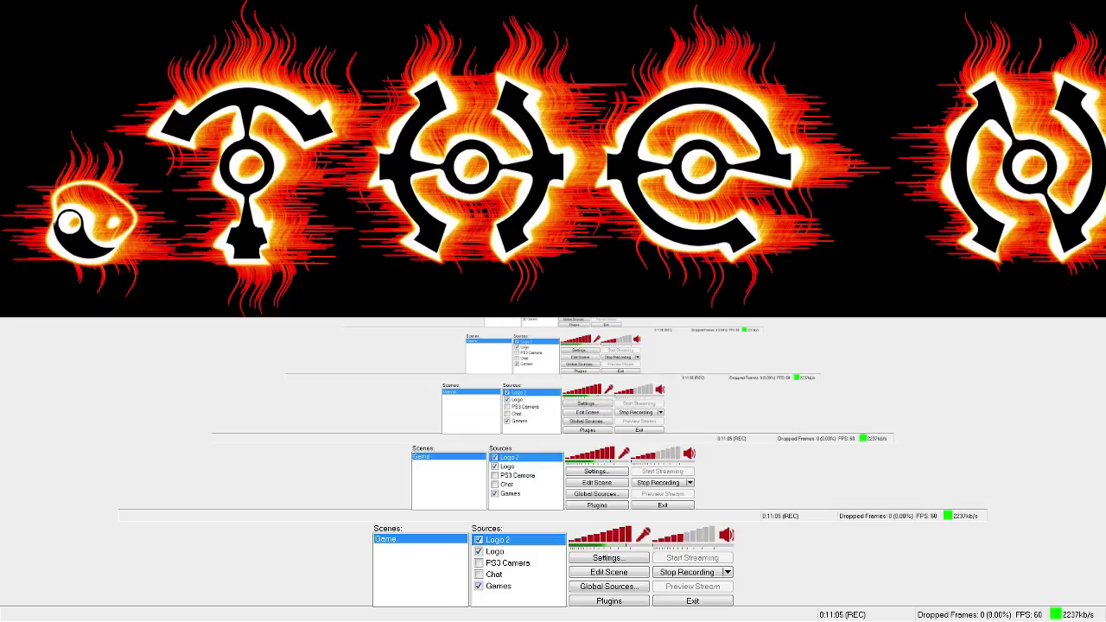
# Step: Turn on Edit Scene and check the logo's options in the preview, dismissing the menu
pyautogui.click(587, 573)
pyautogui.rightClick(519, 309)
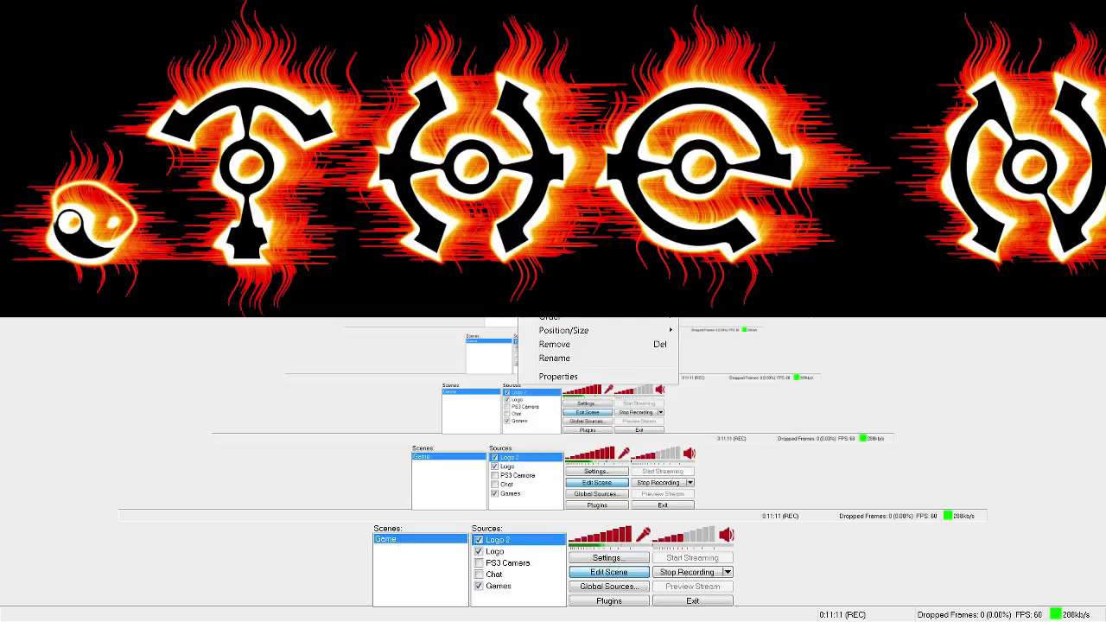
pyautogui.press('Escape')
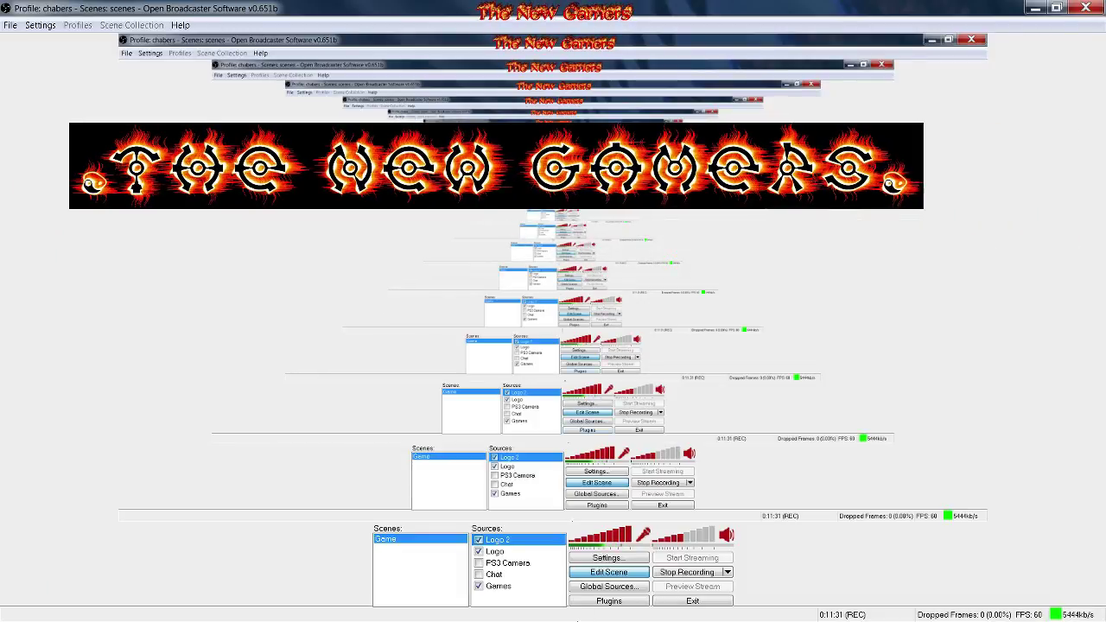
# Step: Set the Logo 2 source's colour to white in its Properties and apply
pyautogui.rightClick(498, 539)
pyautogui.click(532, 524)
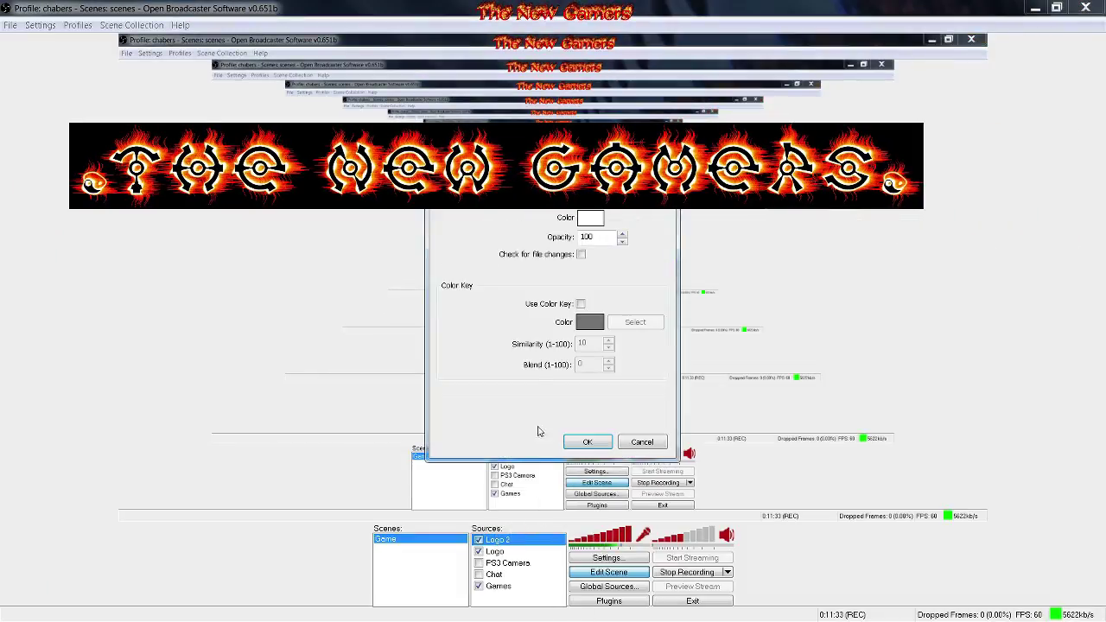
pyautogui.click(591, 219)
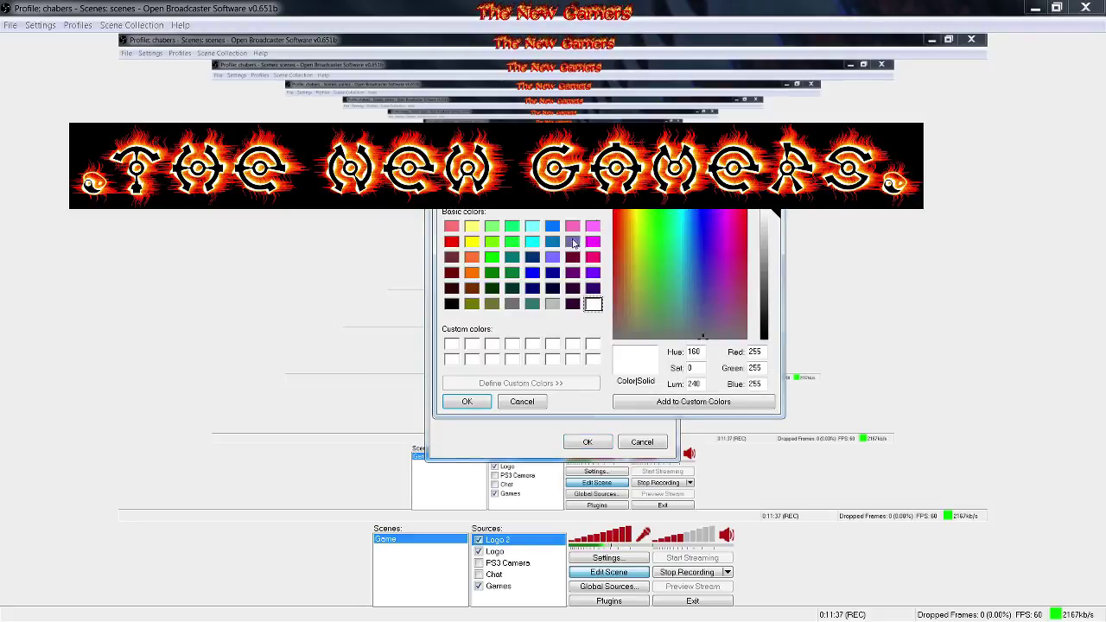
pyautogui.click(451, 304)
pyautogui.click(467, 401)
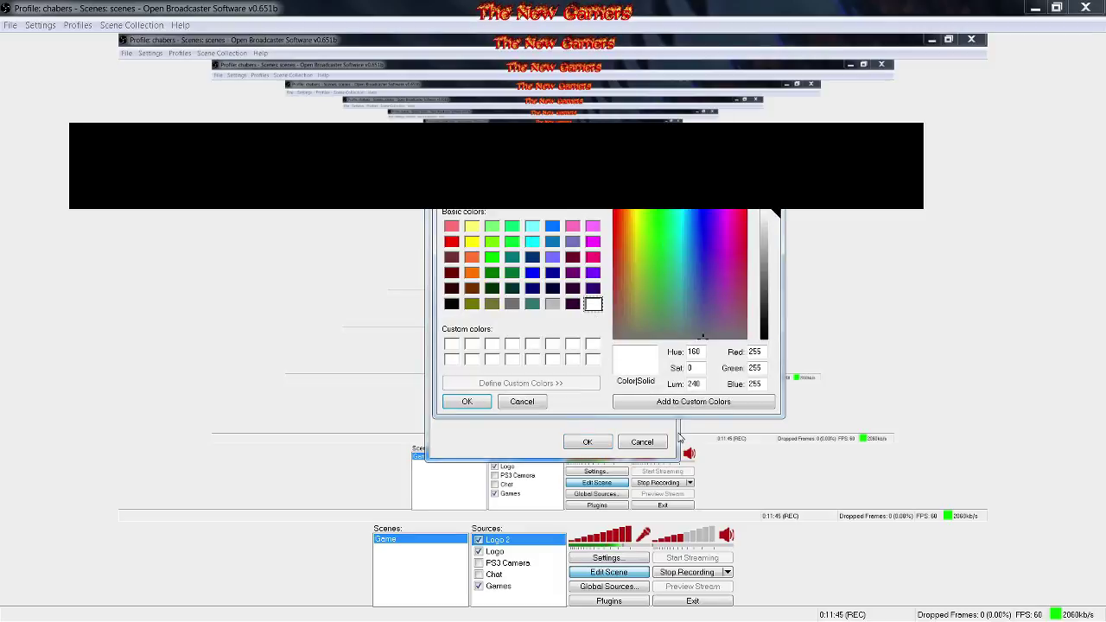
pyautogui.click(466, 401)
pyautogui.click(591, 443)
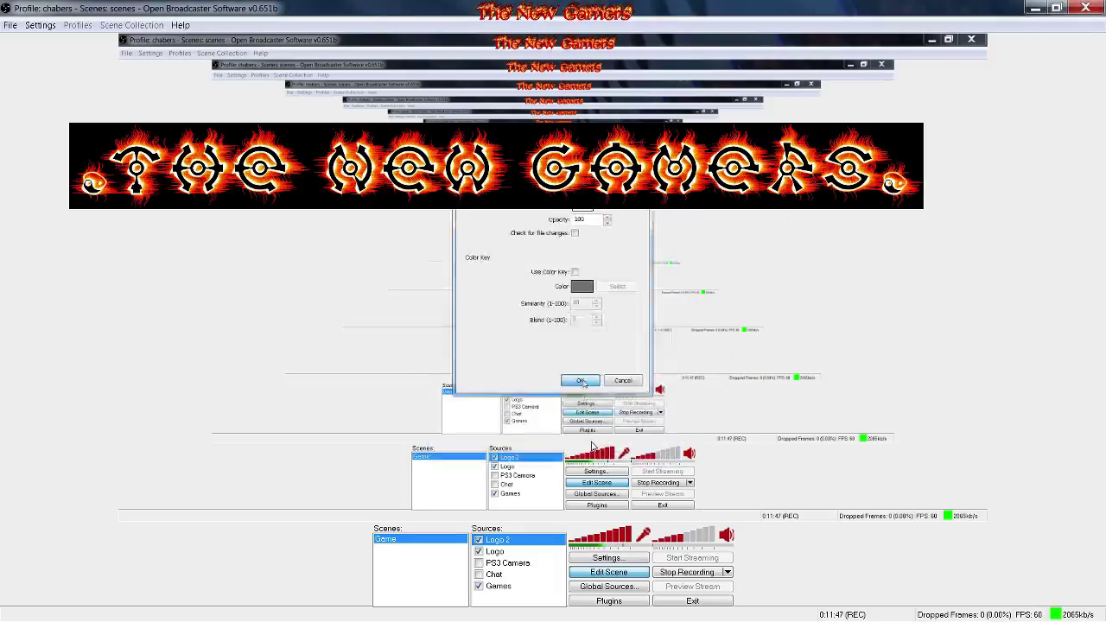
# Step: Reopen Logo 2 Properties, enable Use Color Key and set the key colour to black
pyautogui.rightClick(502, 543)
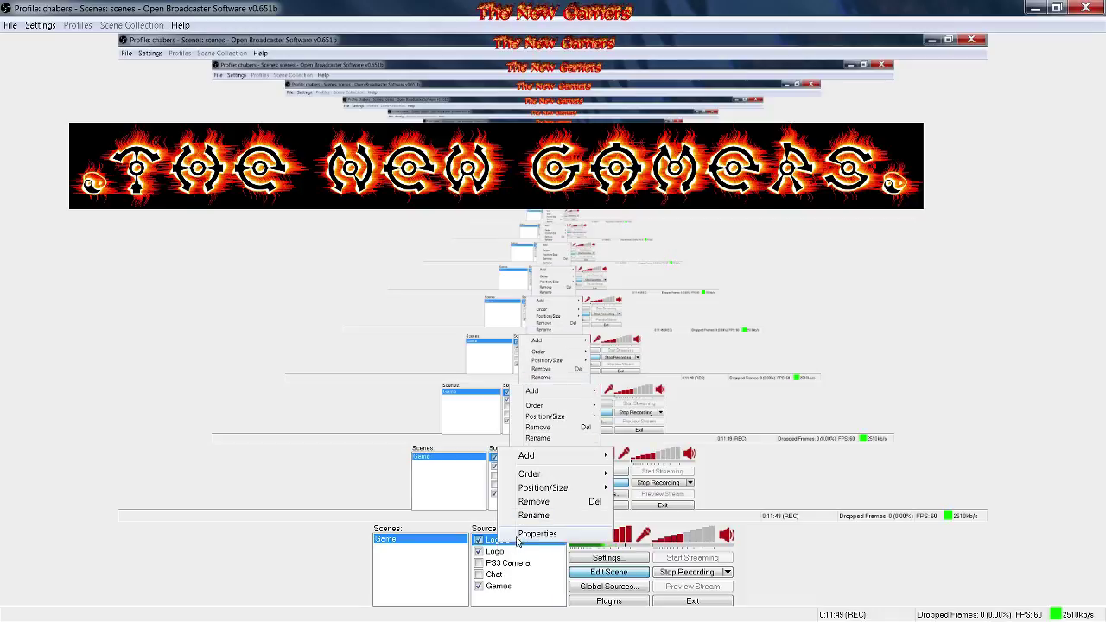
pyautogui.click(536, 534)
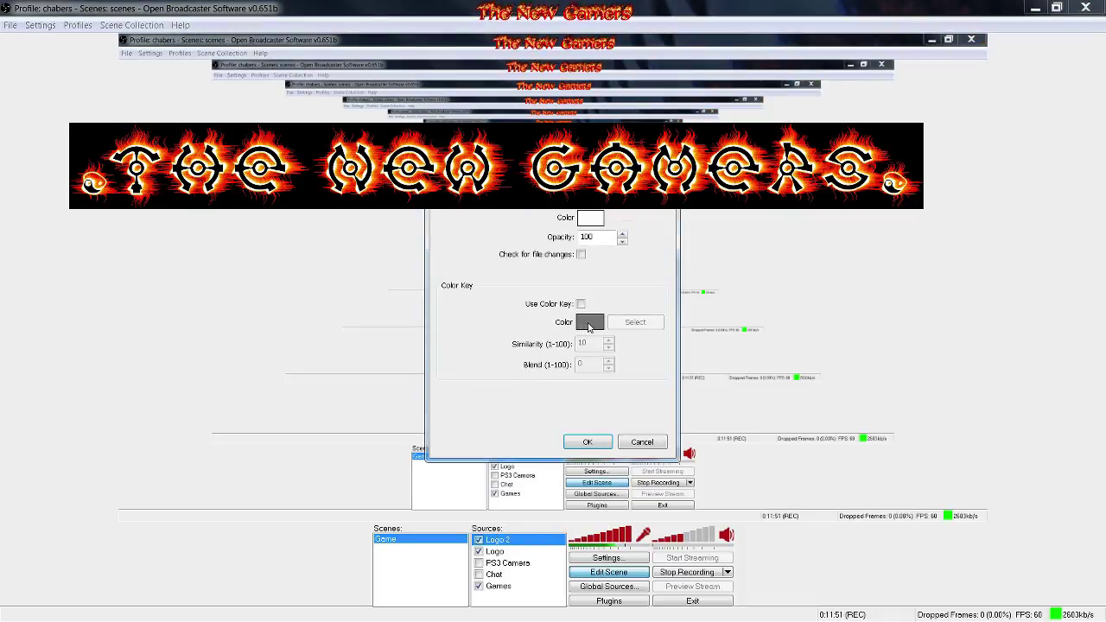
pyautogui.click(580, 304)
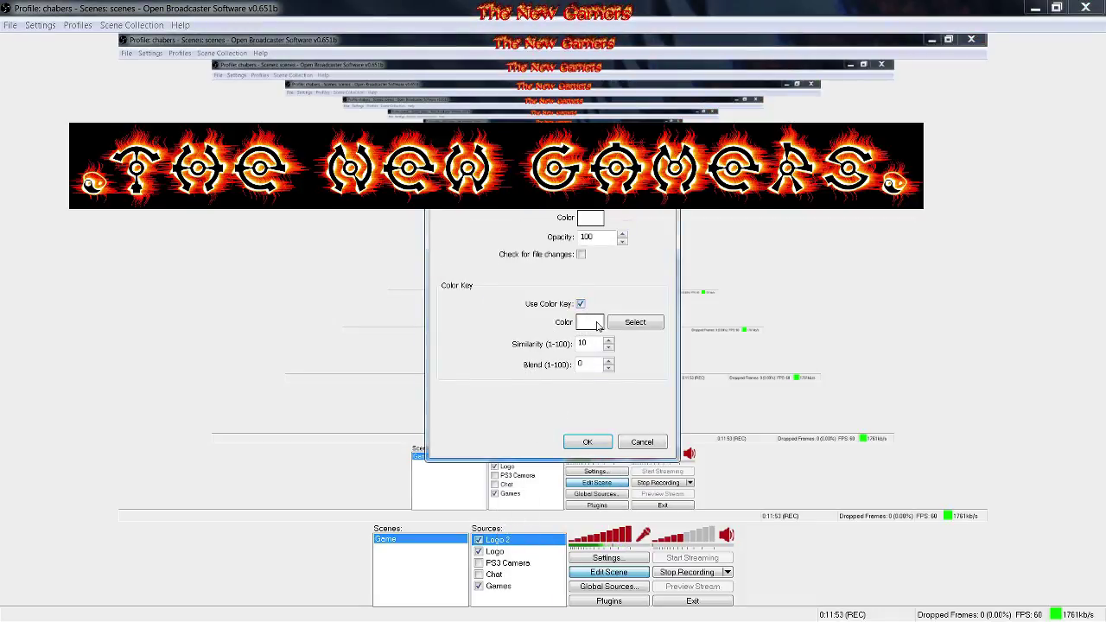
pyautogui.click(597, 324)
pyautogui.click(451, 304)
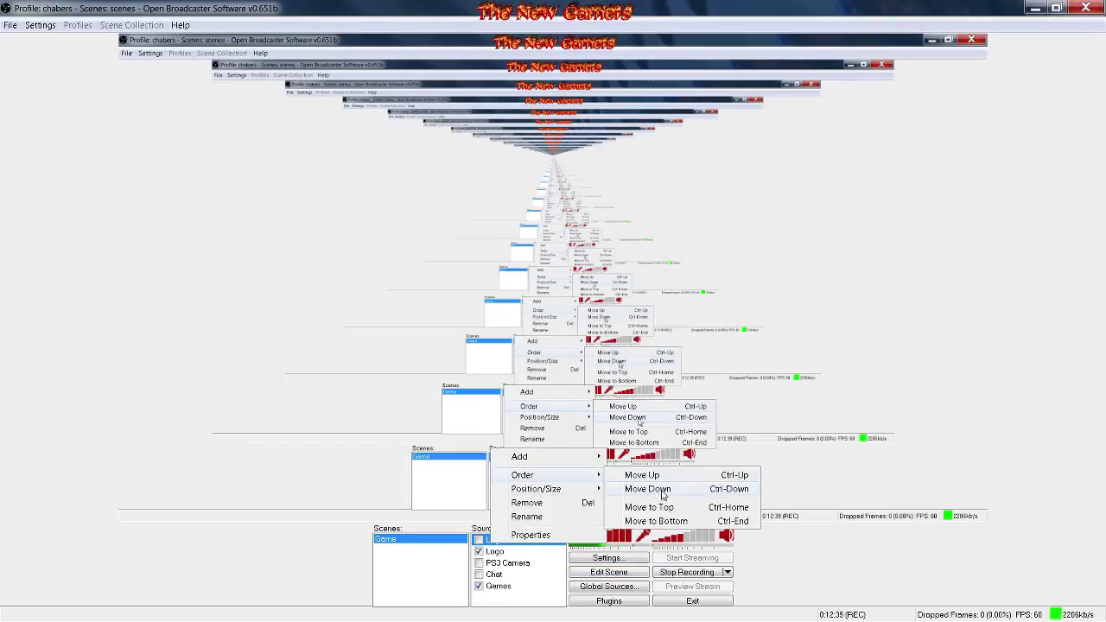
# Step: Choose Move Down so Logo 2 sits below Logo in the source list
pyautogui.click(733, 491)
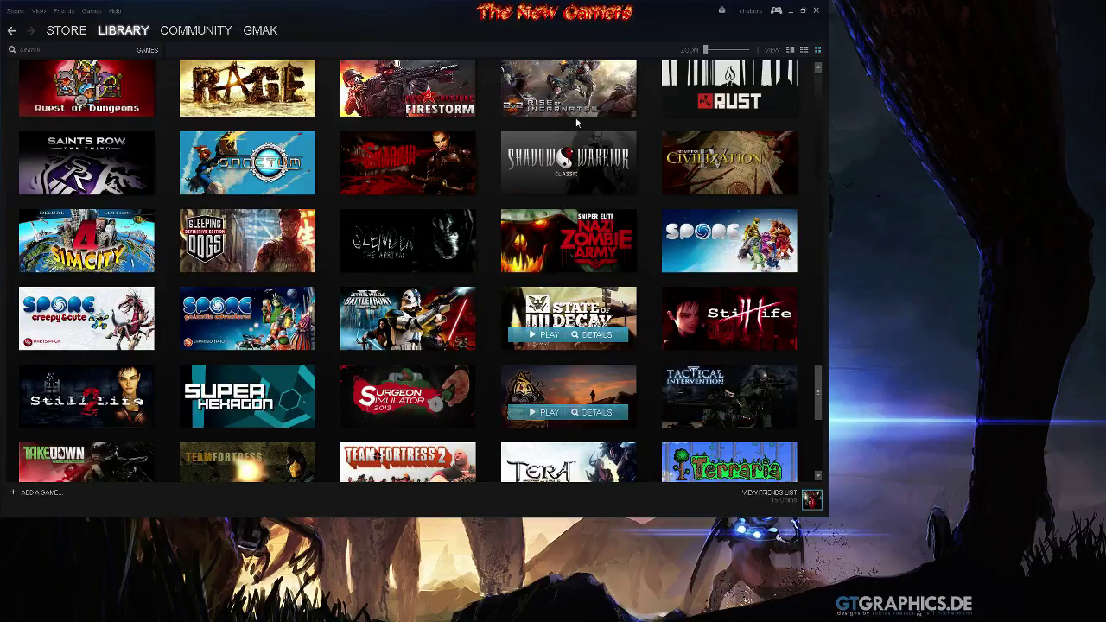
# Step: Drag the Steam library window to the top of the screen to maximize it
pyautogui.moveTo(473, 33); pyautogui.dragTo(738, 22)
pyautogui.moveTo(572, 19); pyautogui.dragTo(523, 109)
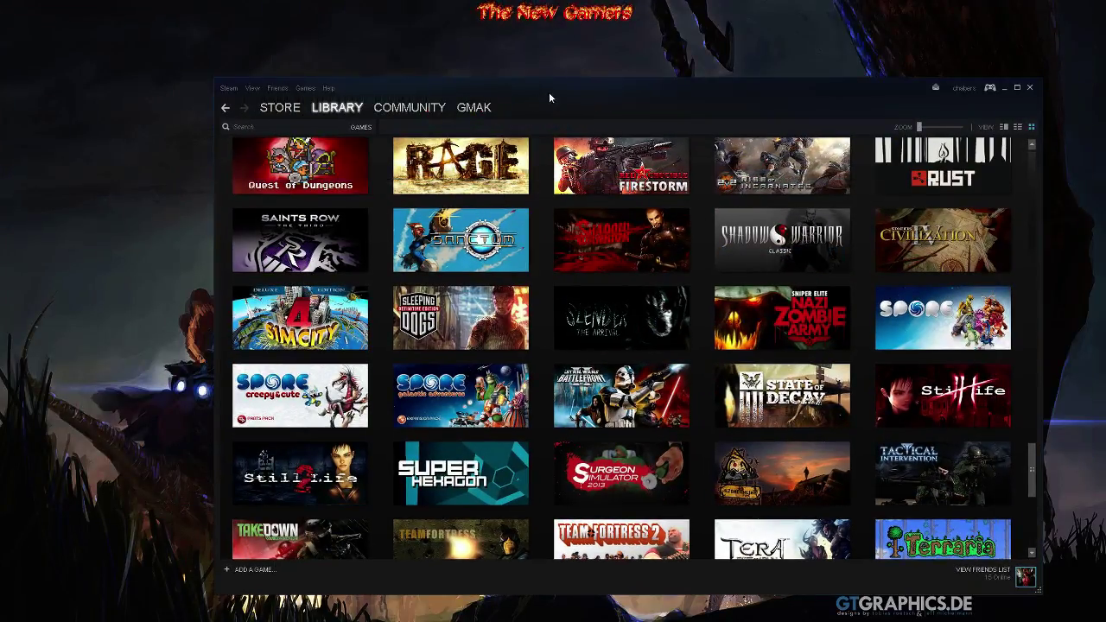
pyautogui.moveTo(552, 89); pyautogui.dragTo(562, 2)
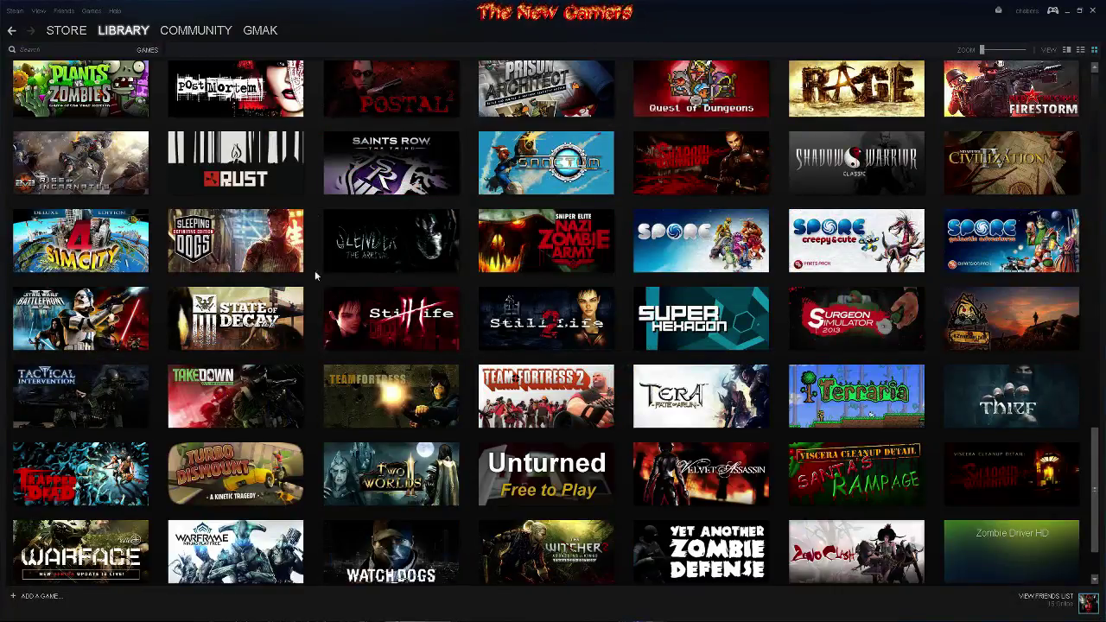
# Step: Scroll the library to Batman: Arkham Origins, launch it, and minimize Steam
pyautogui.moveTo(334, 260)
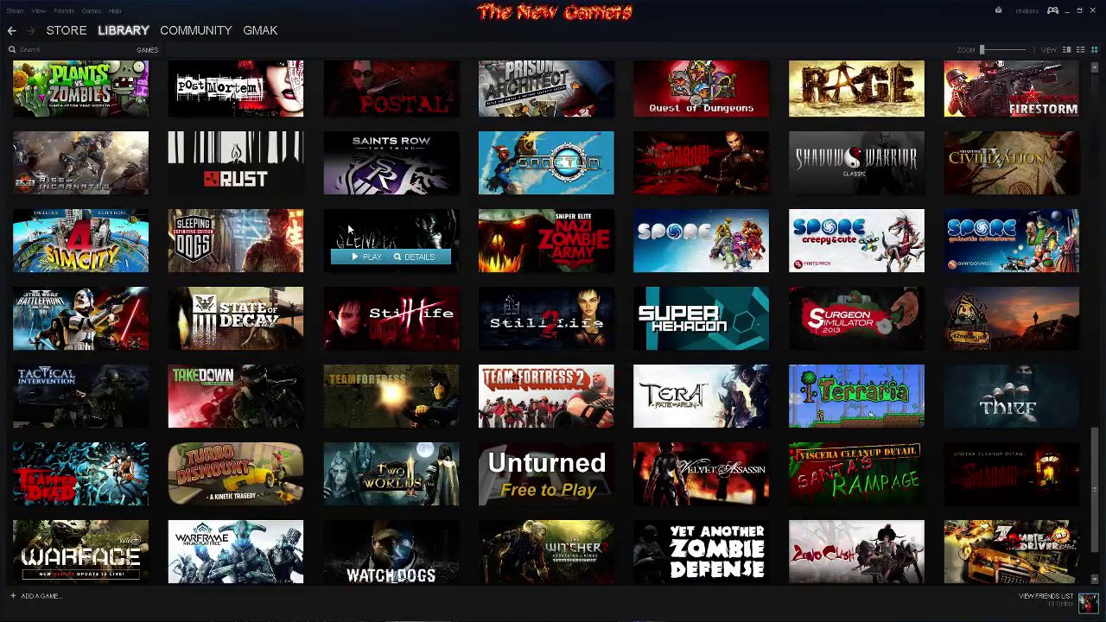
pyautogui.scroll(10, 349, 229)
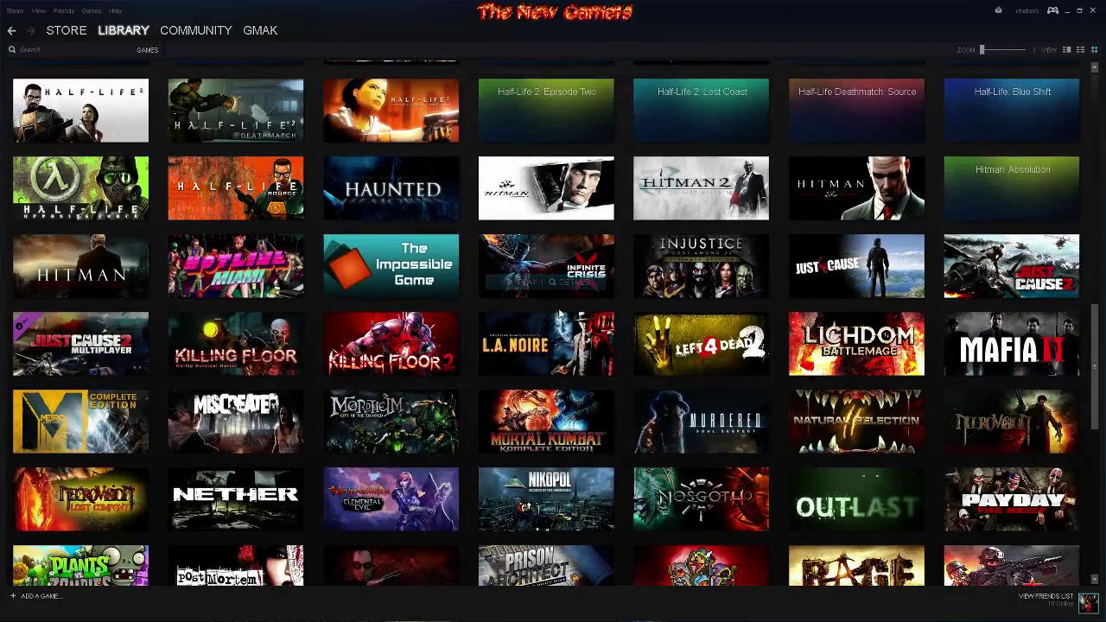
pyautogui.scroll(10, 627, 270)
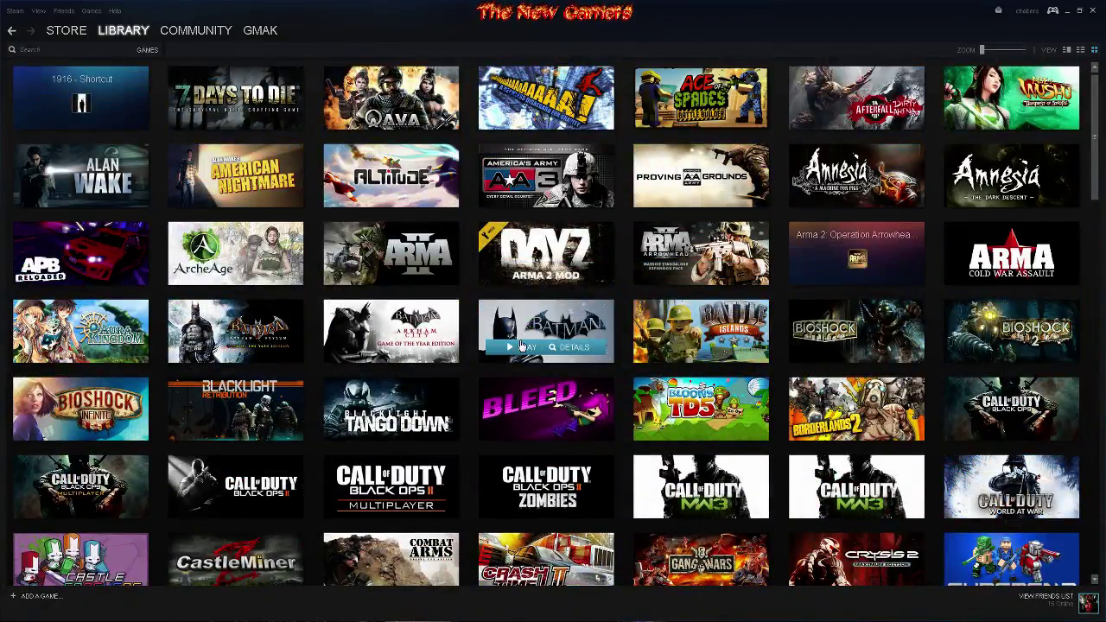
pyautogui.click(524, 340)
pyautogui.click(1067, 10)
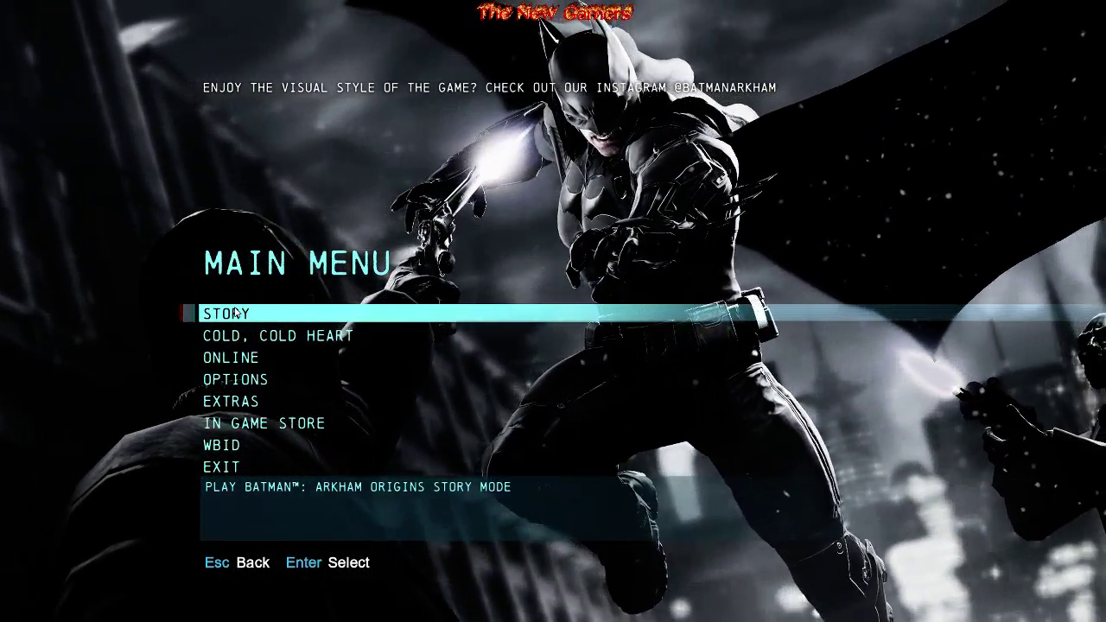
# Step: Run the game's benchmark from Options, yielding 16 minimum, 57 maximum and 41 average FPS
pyautogui.click(246, 380)
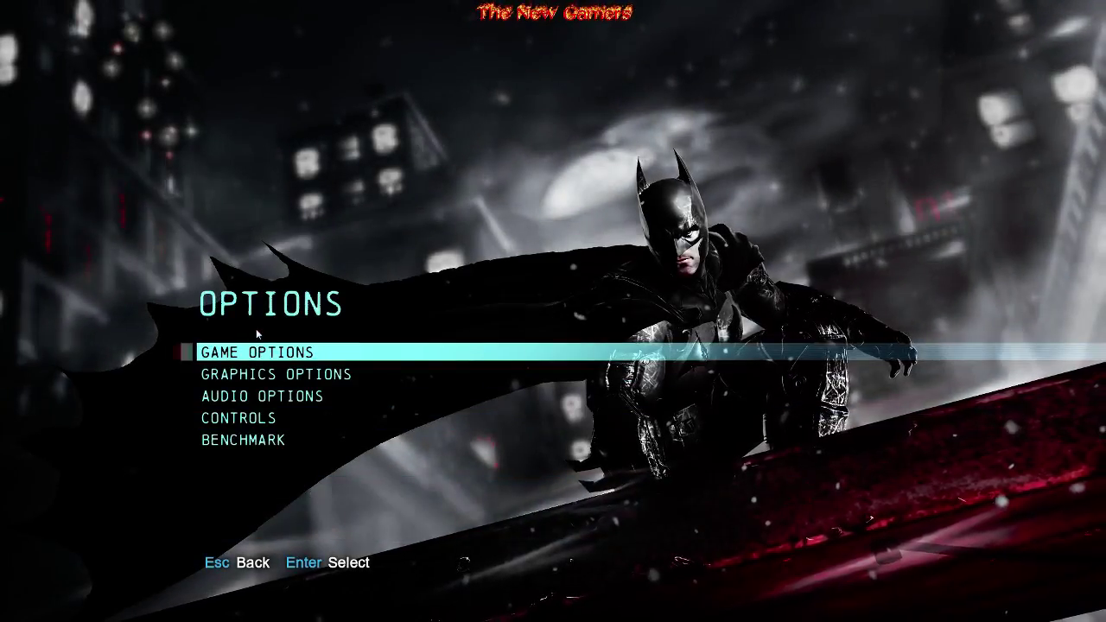
# Step: Back out of Options to the Main Menu and confirm exiting Arkham Origins to desktop
pyautogui.press('Return')
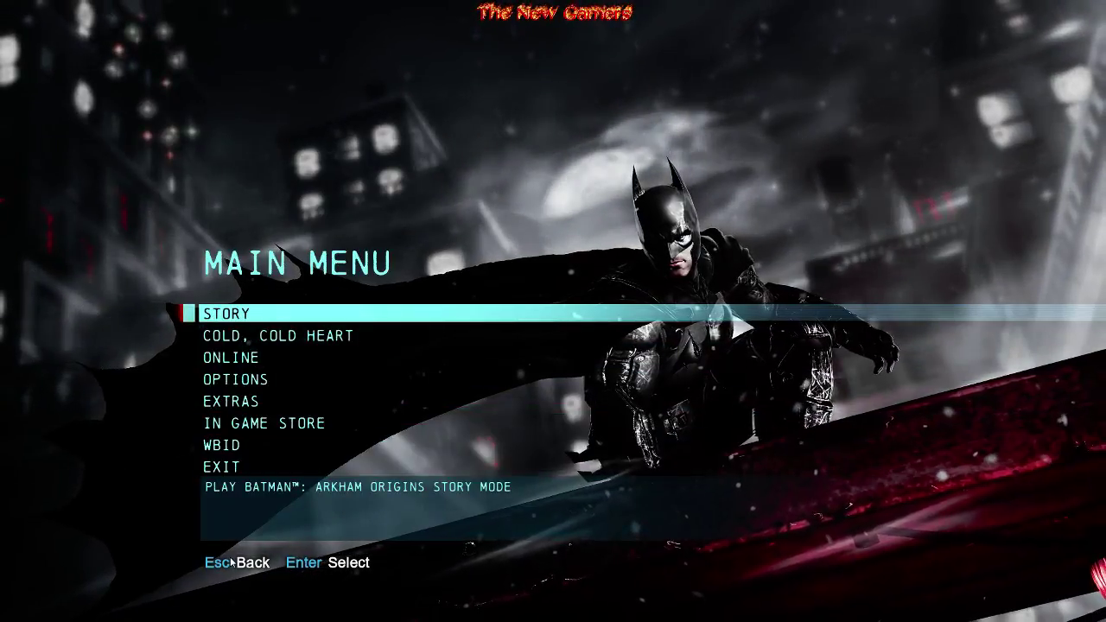
pyautogui.click(239, 470)
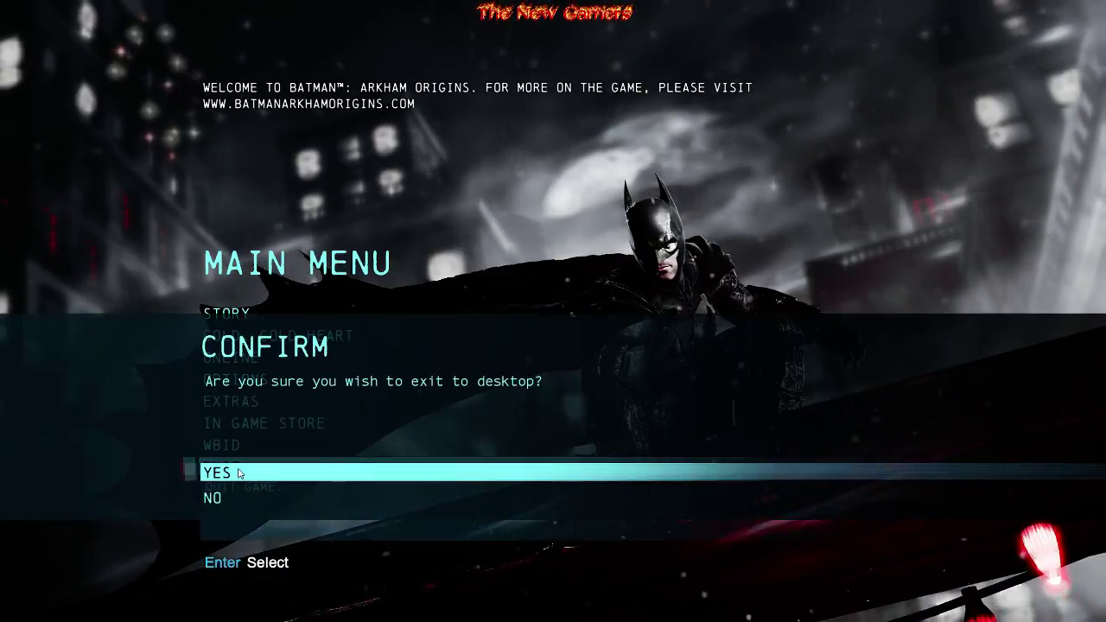